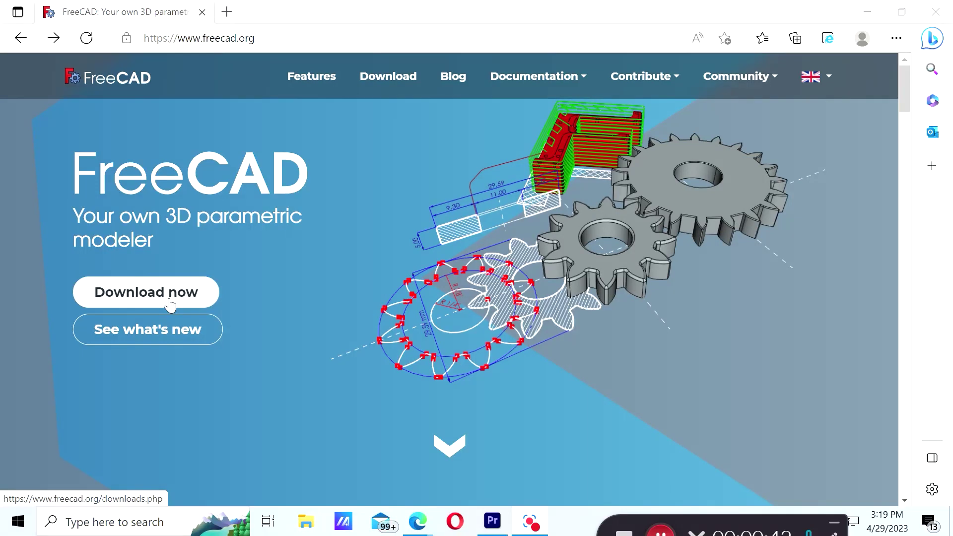
# Download the Windows 64-bit installer of FreeCAD 0.20.2 from the website's downloads page
pyautogui.click(169, 300)
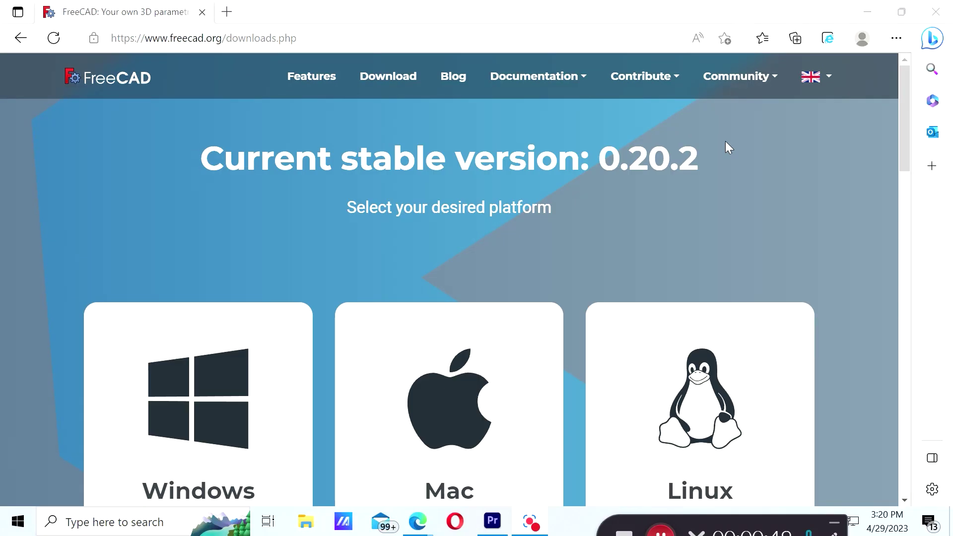
pyautogui.scroll(-2, 412, 240)
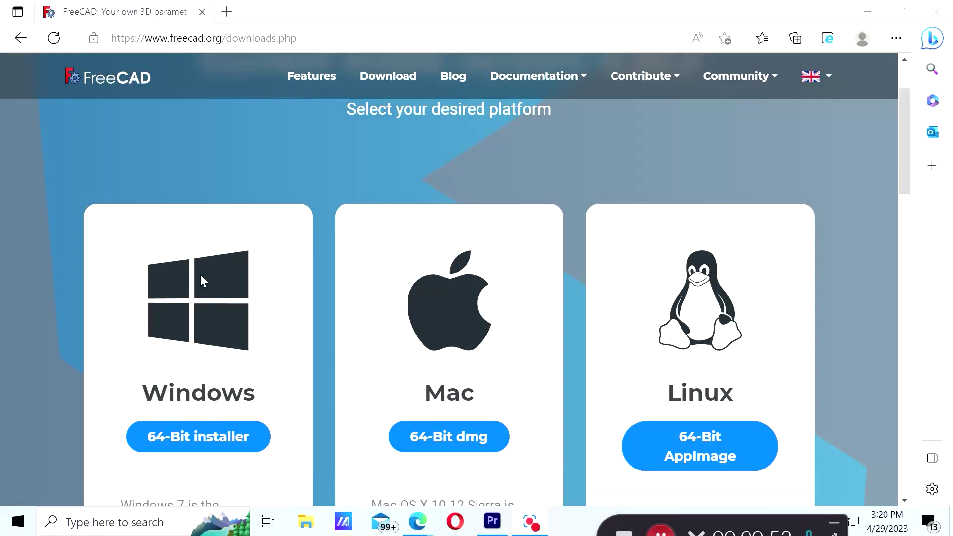
pyautogui.scroll(-1, 200, 276)
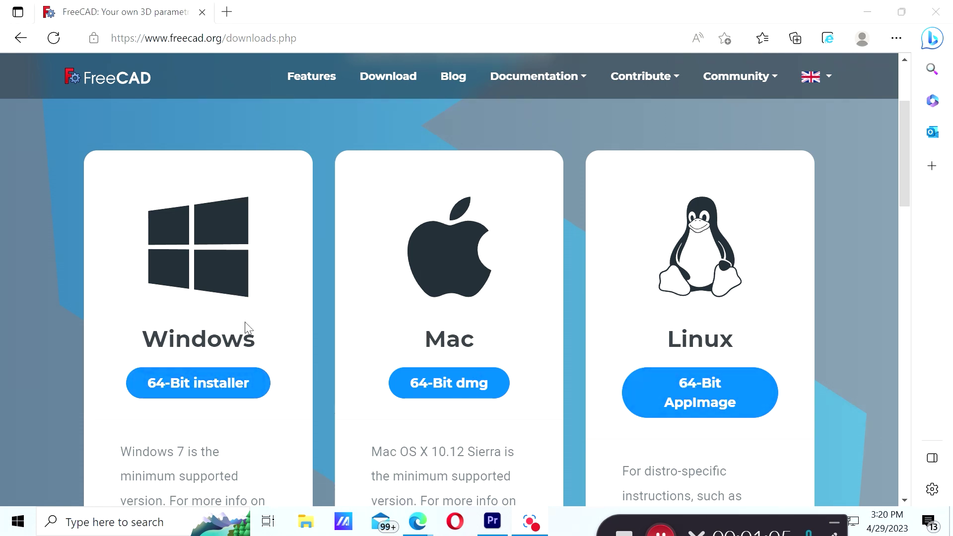
pyautogui.click(216, 383)
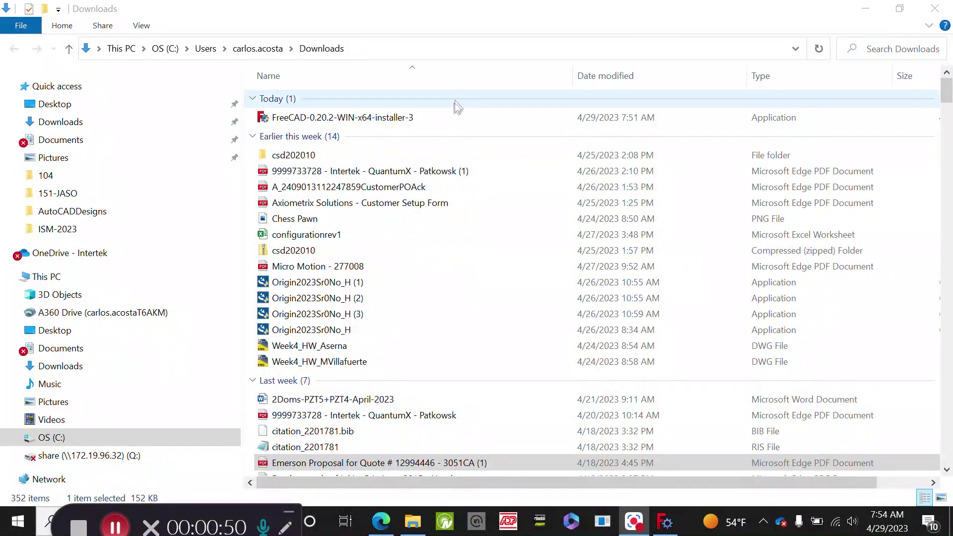
# Switch to File Explorer and run FreeCAD-0.20.2-WIN-x64-installer-3 from the Downloads folder
pyautogui.rightClick(419, 119)
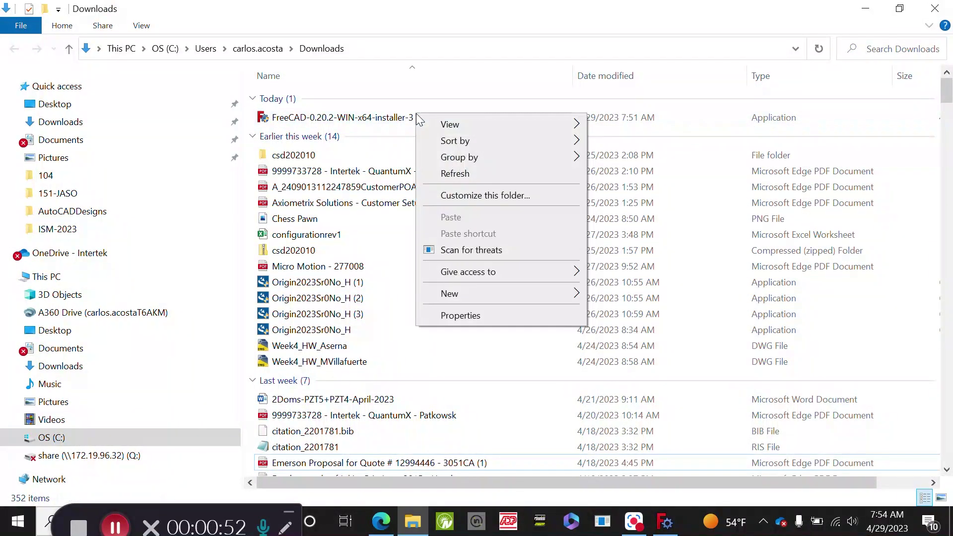
pyautogui.moveTo(450, 124)
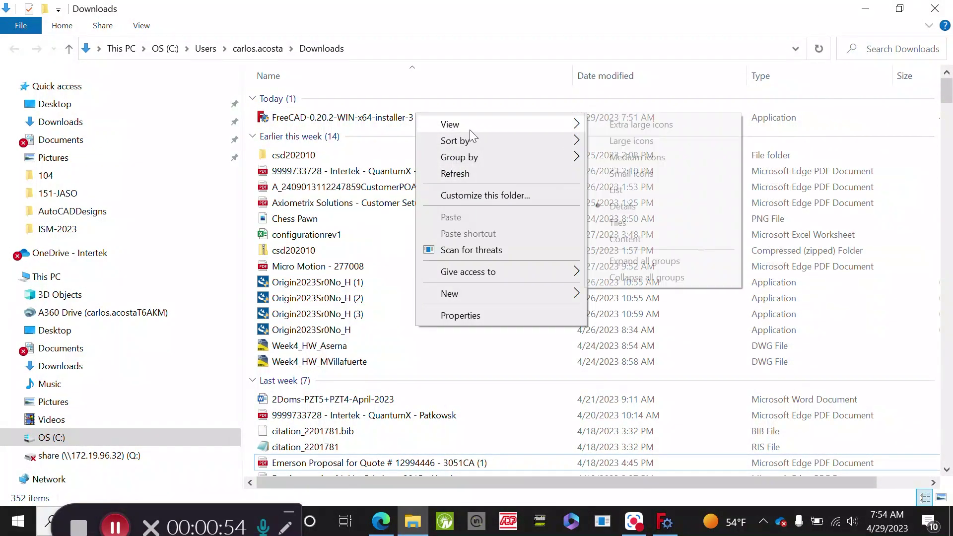
pyautogui.click(387, 119)
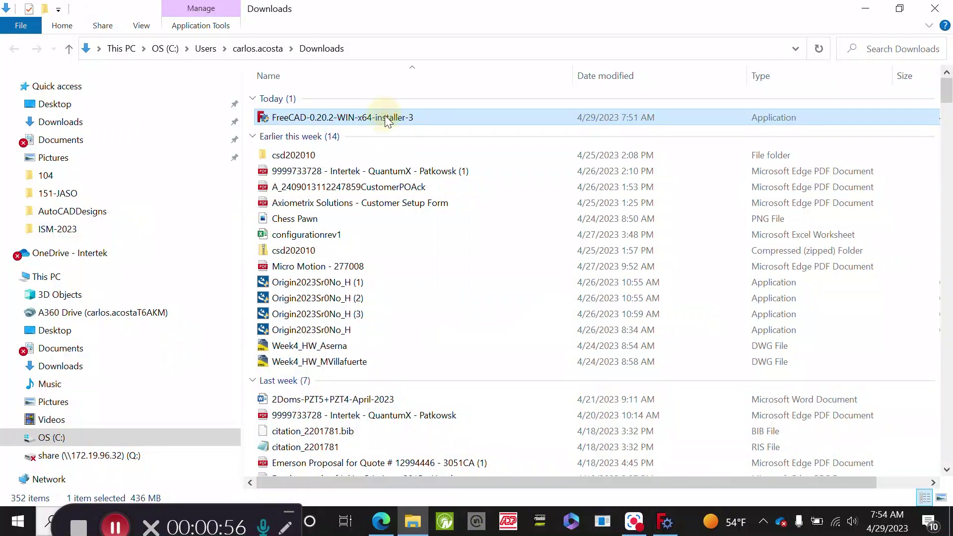
pyautogui.doubleClick(386, 117)
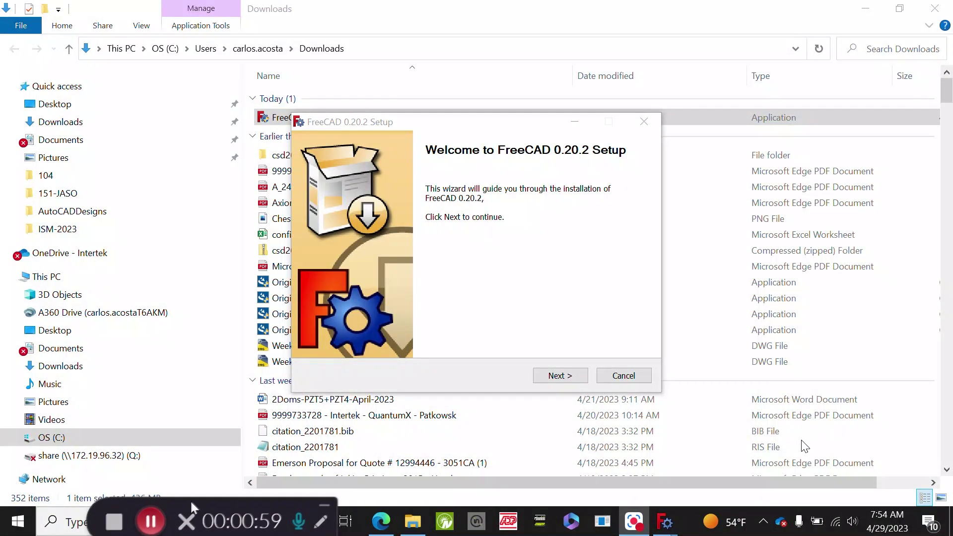
# Continue past the welcome and license pages and choose the option Install just for me
pyautogui.click(570, 377)
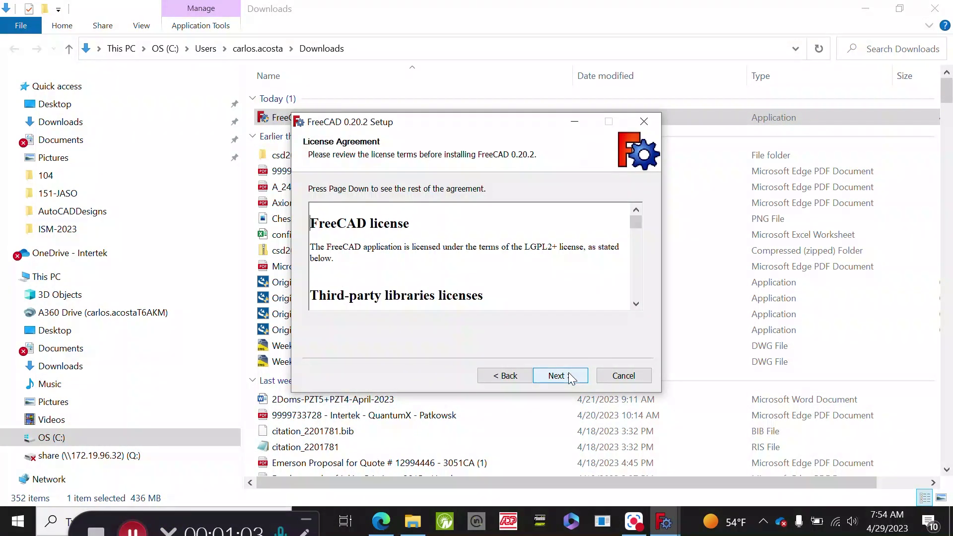
pyautogui.click(570, 377)
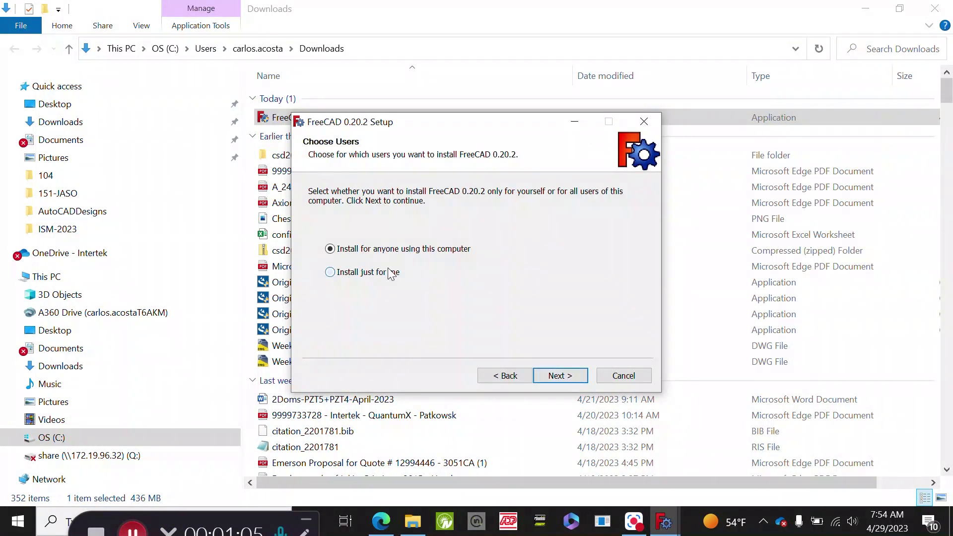
pyautogui.click(390, 273)
pyautogui.click(558, 376)
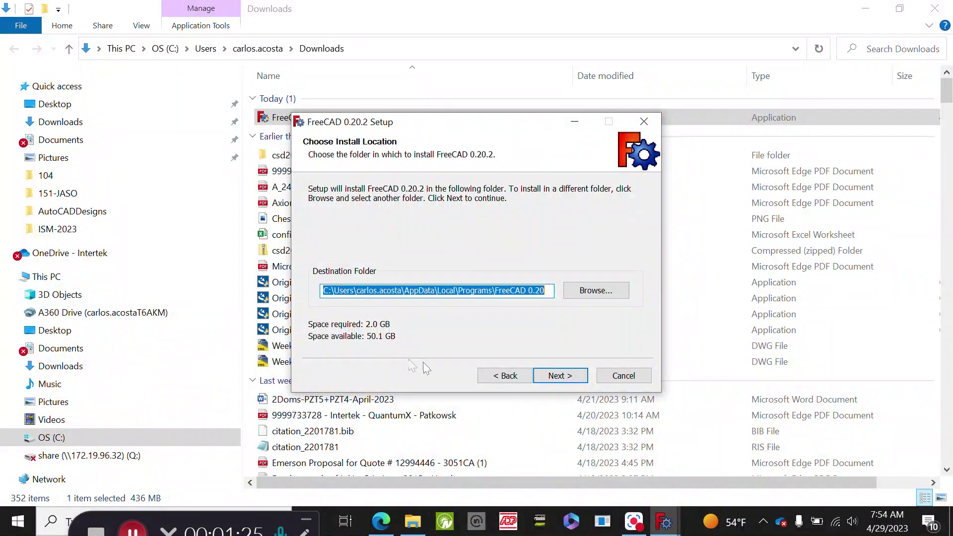
# Install FreeCAD with the default destination folder and components, and finish the setup with Launch FreeCAD enabled
pyautogui.click(566, 376)
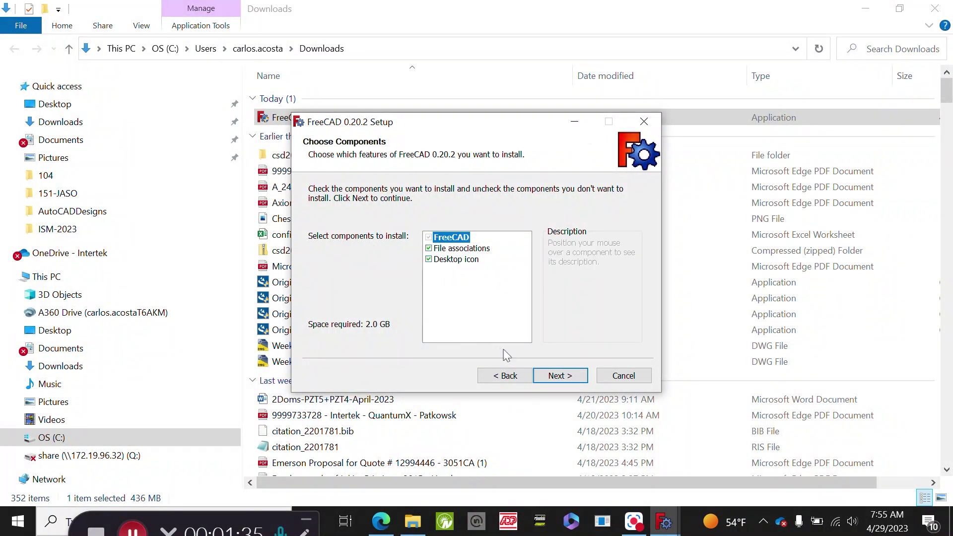
pyautogui.click(565, 378)
pyautogui.click(566, 377)
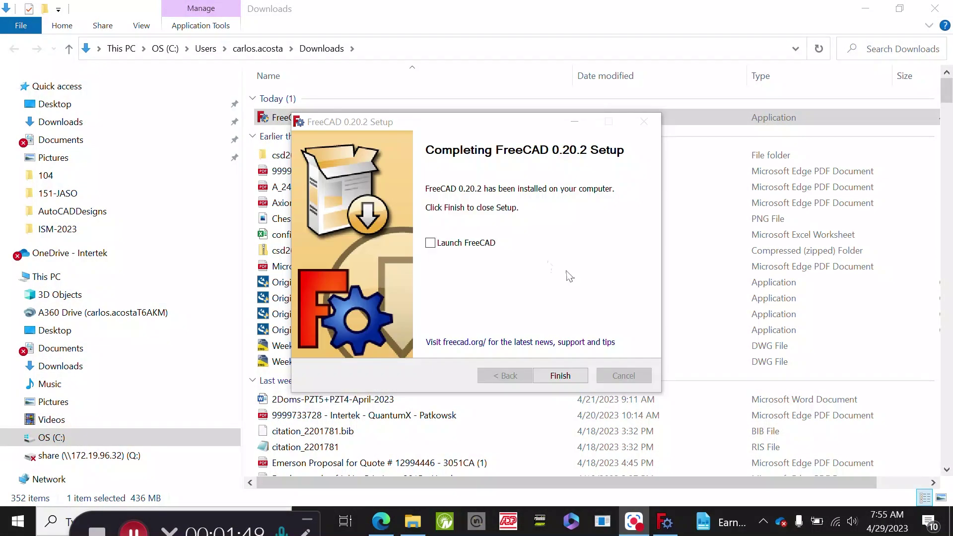
pyautogui.click(430, 243)
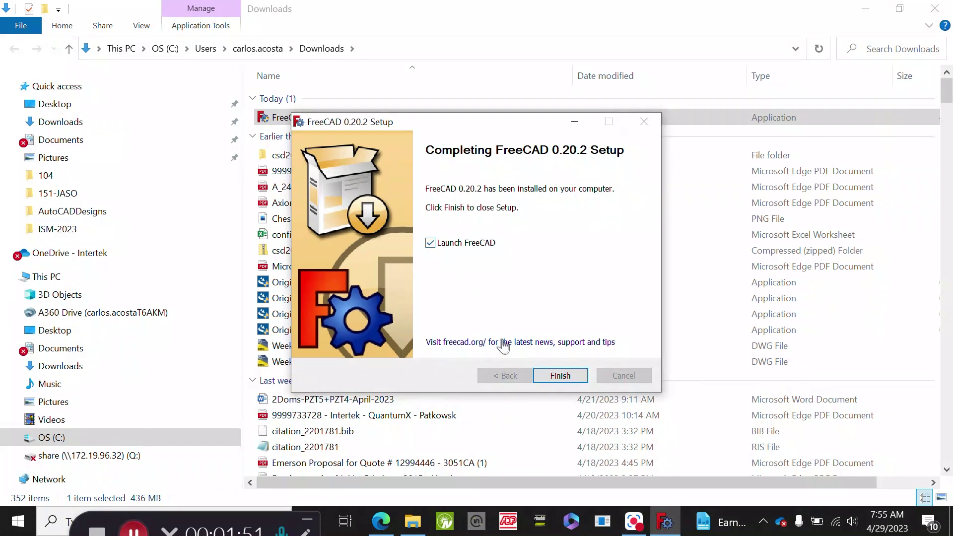
pyautogui.click(560, 376)
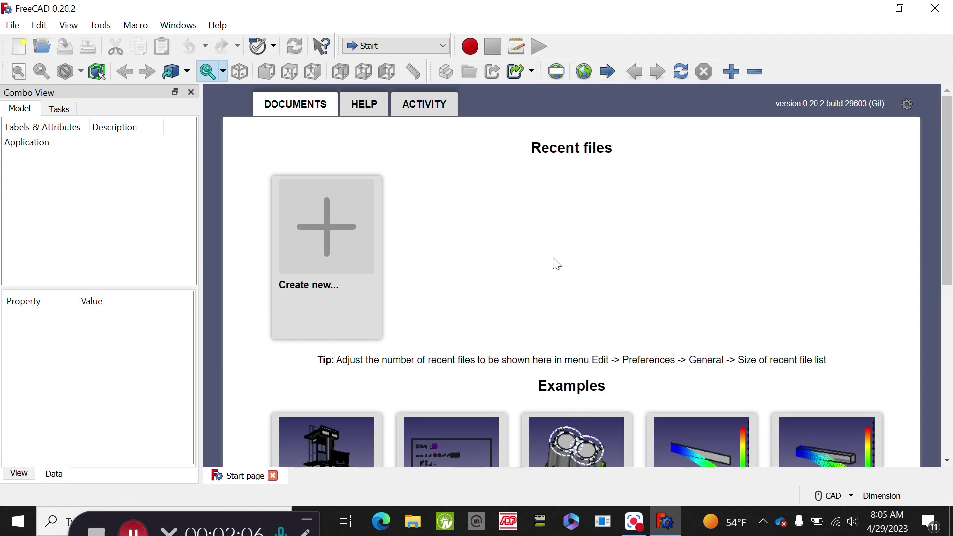
# Browse the example files on the start page and open PartDesignExample.FCStd
pyautogui.scroll(-3, 576, 218)
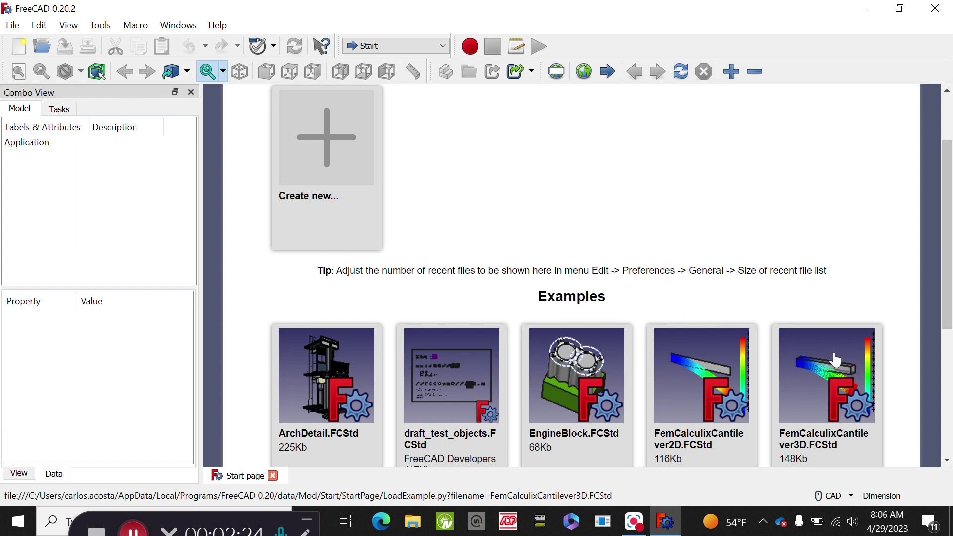
pyautogui.scroll(-5, 837, 360)
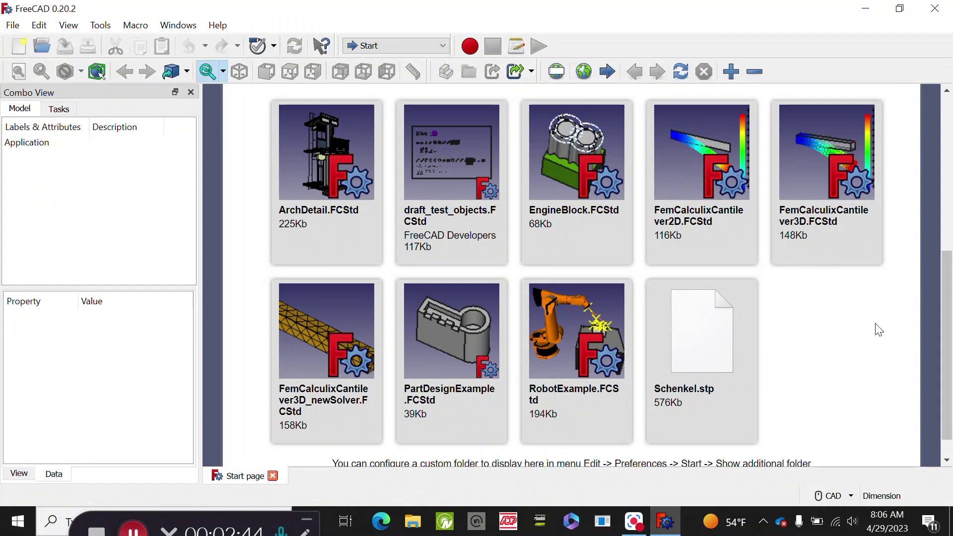
pyautogui.scroll(3, 877, 326)
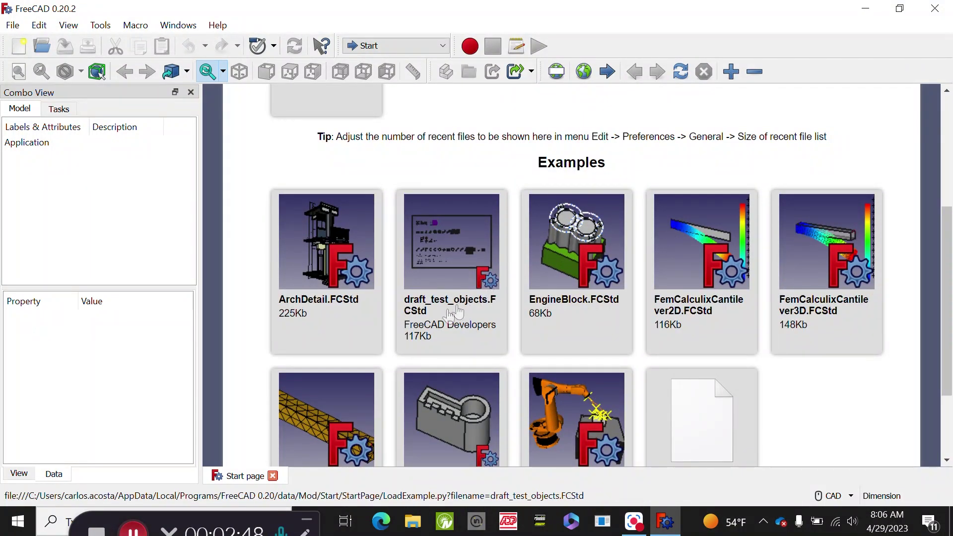
pyautogui.click(460, 430)
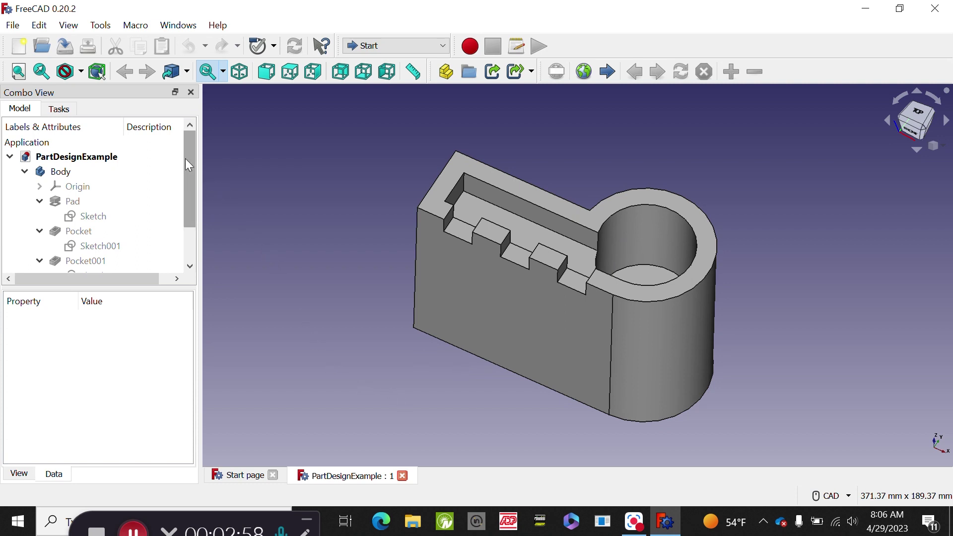
# Examine the example's model tree, selecting the Body and the XY_Plane inside its expanded Origin, and collapse the Origin again
pyautogui.moveTo(185, 159); pyautogui.dragTo(186, 243)
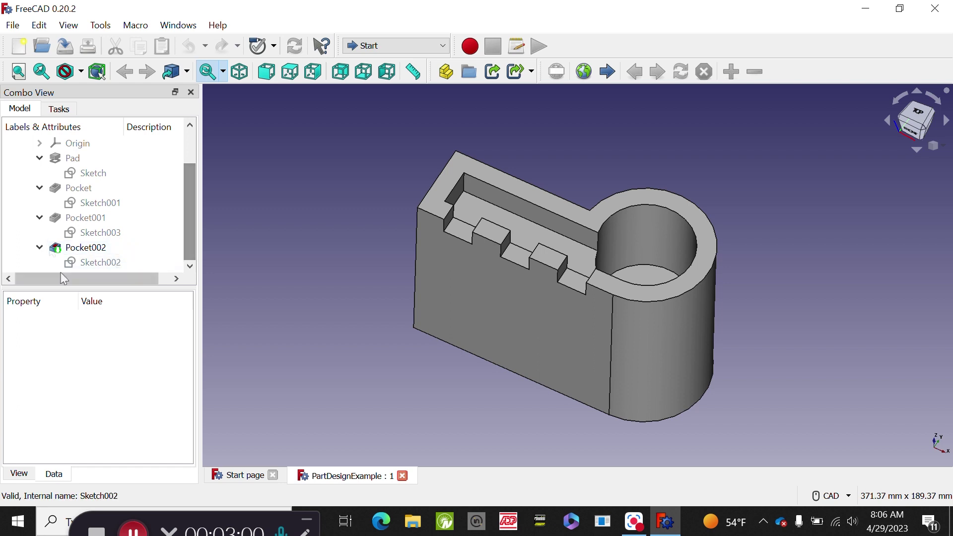
pyautogui.scroll(1, 59, 182)
pyautogui.click(61, 173)
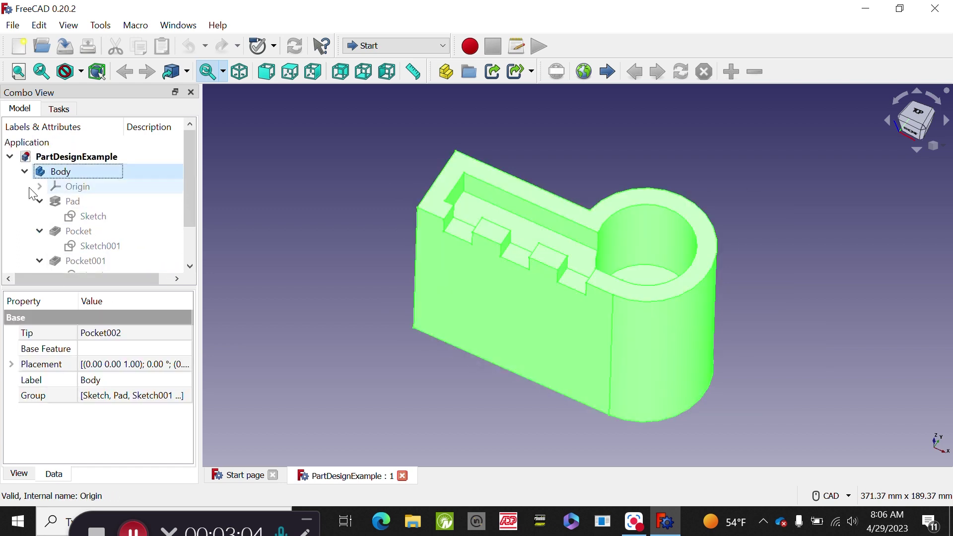
pyautogui.doubleClick(83, 192)
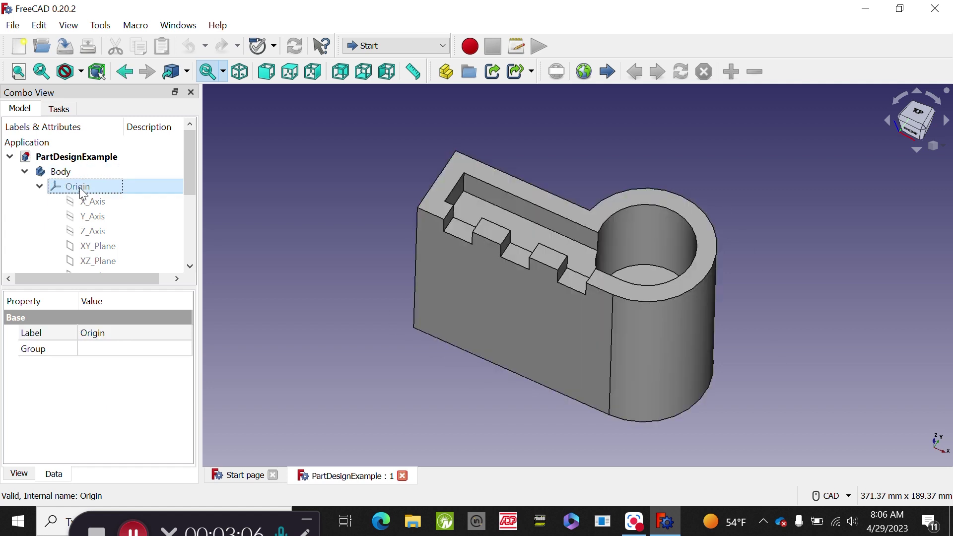
pyautogui.scroll(-1, 92, 204)
pyautogui.click(101, 209)
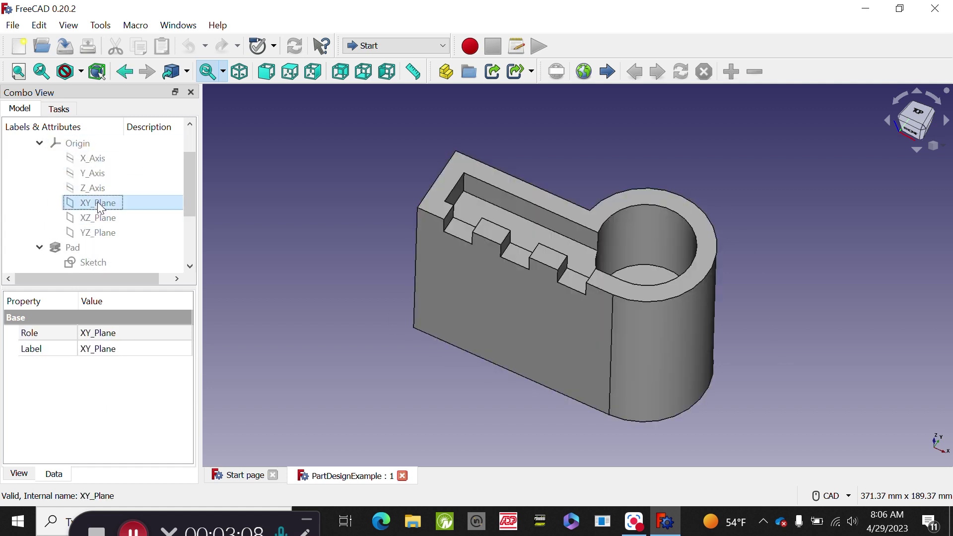
pyautogui.scroll(1, 101, 208)
pyautogui.click(39, 187)
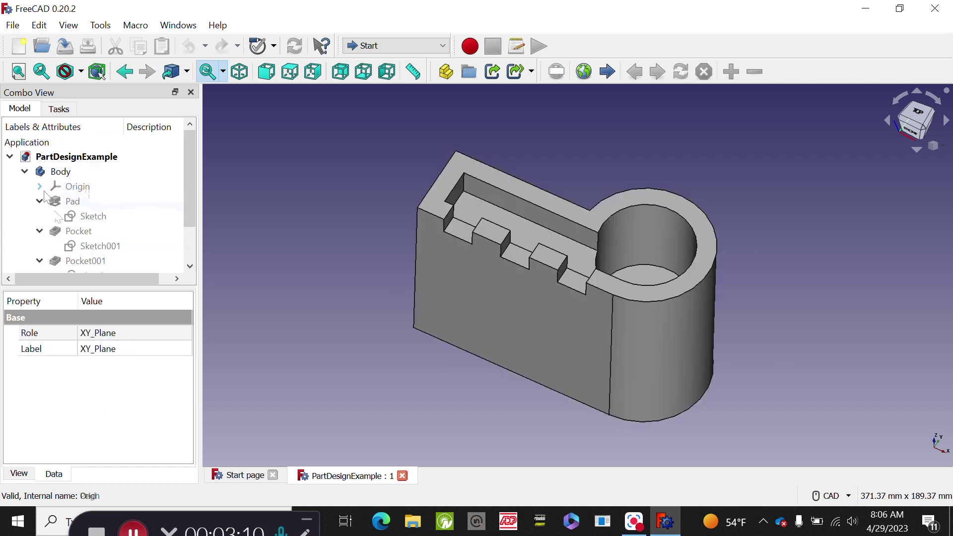
# Inspect the properties of the Pad and Pocket002 features in the example's model tree
pyautogui.click(75, 202)
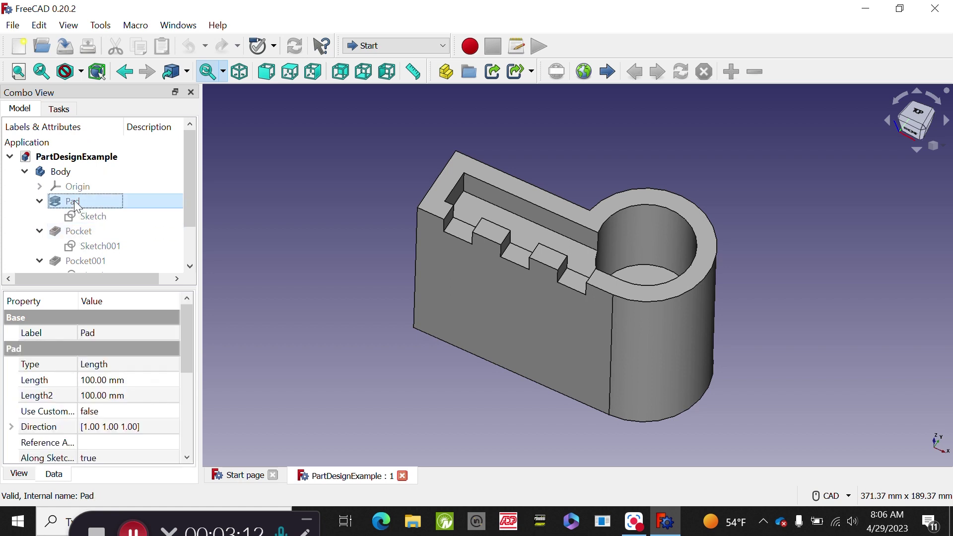
pyautogui.scroll(-1, 76, 206)
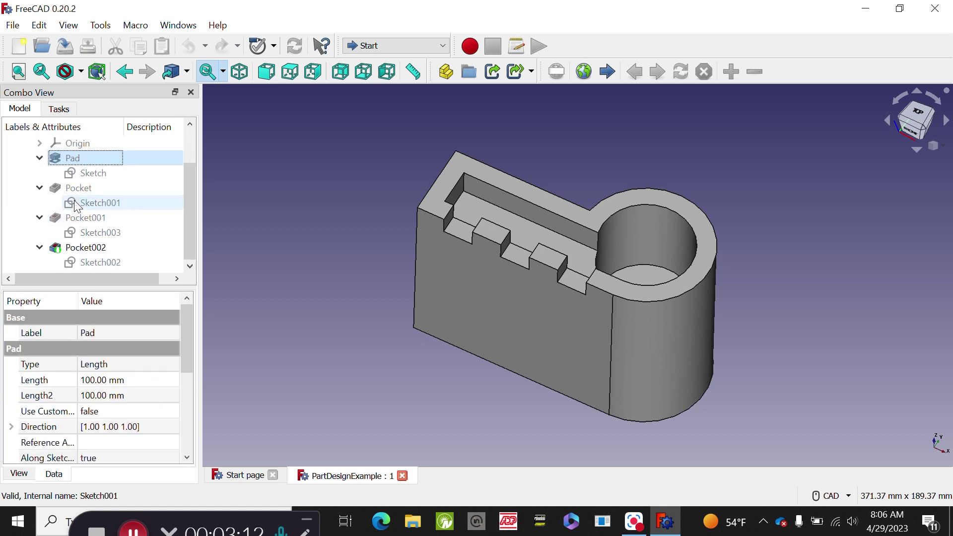
pyautogui.click(102, 249)
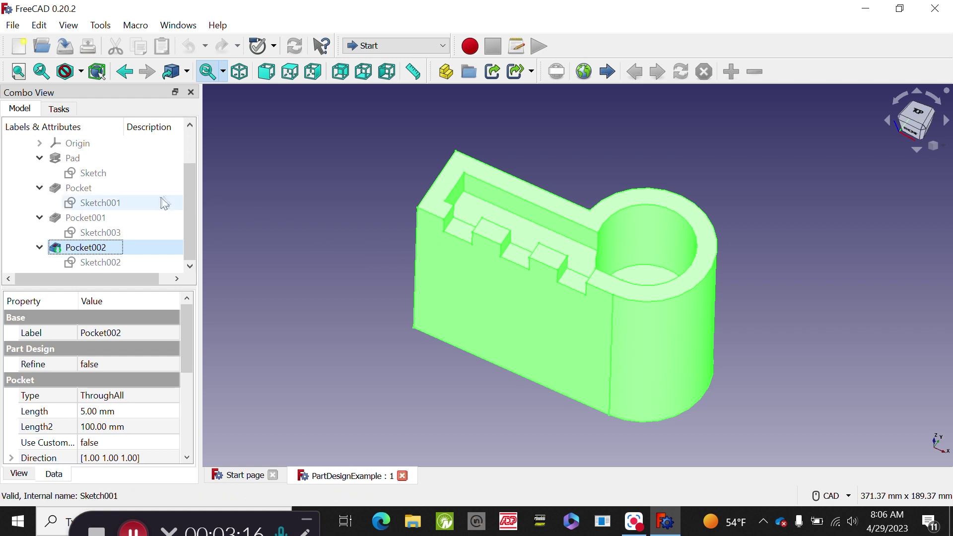
pyautogui.scroll(1, 107, 193)
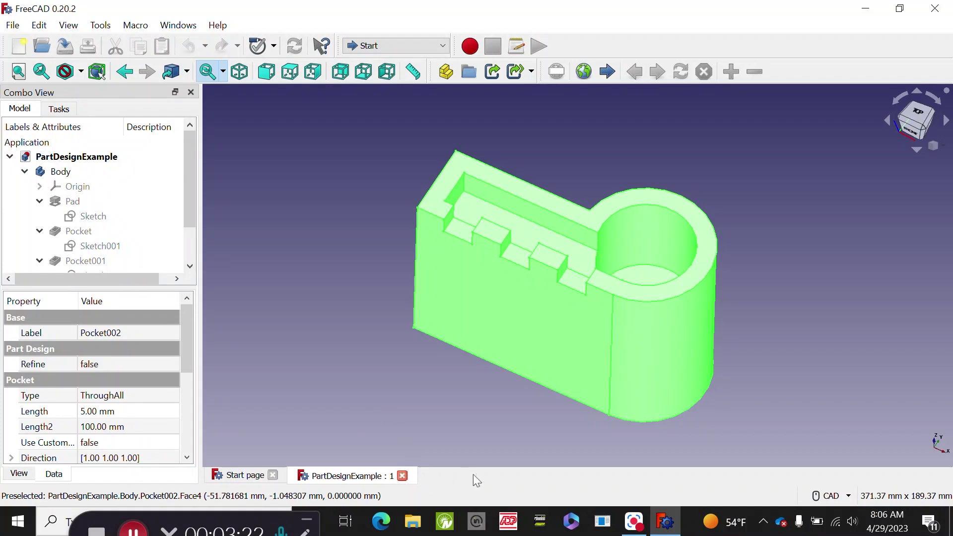
# Close the PartDesignExample document and create a new empty document
pyautogui.click(403, 476)
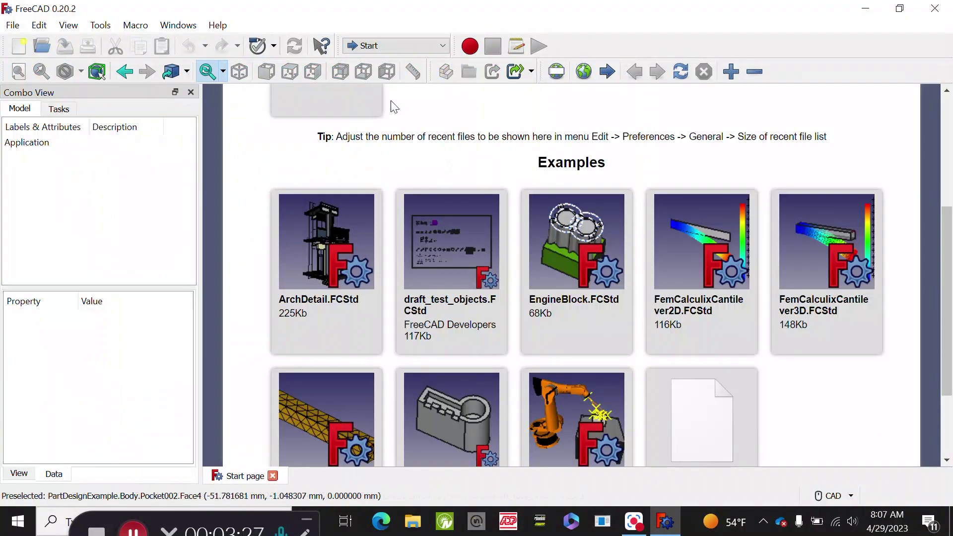
pyautogui.click(19, 48)
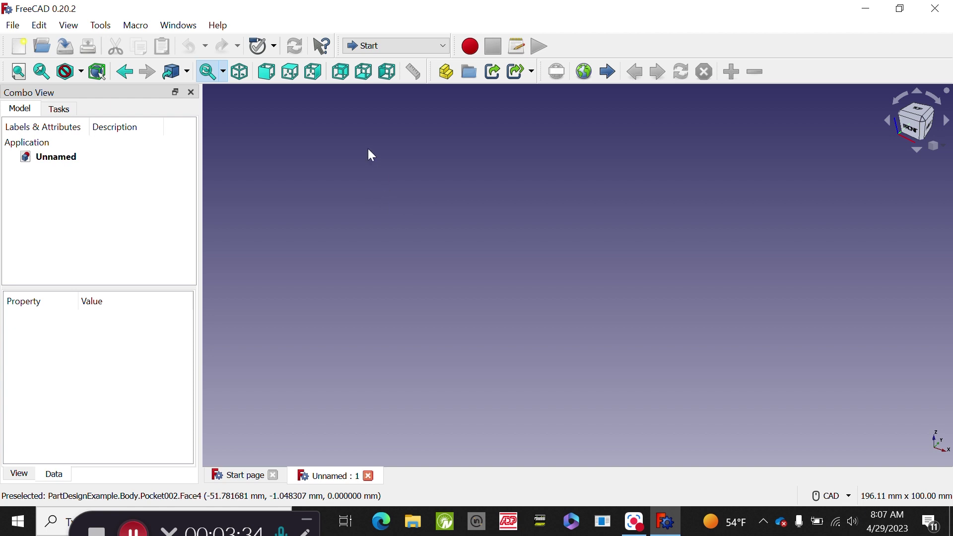
# Convert 12 mm to inches with the Units calculator
pyautogui.click(19, 29)
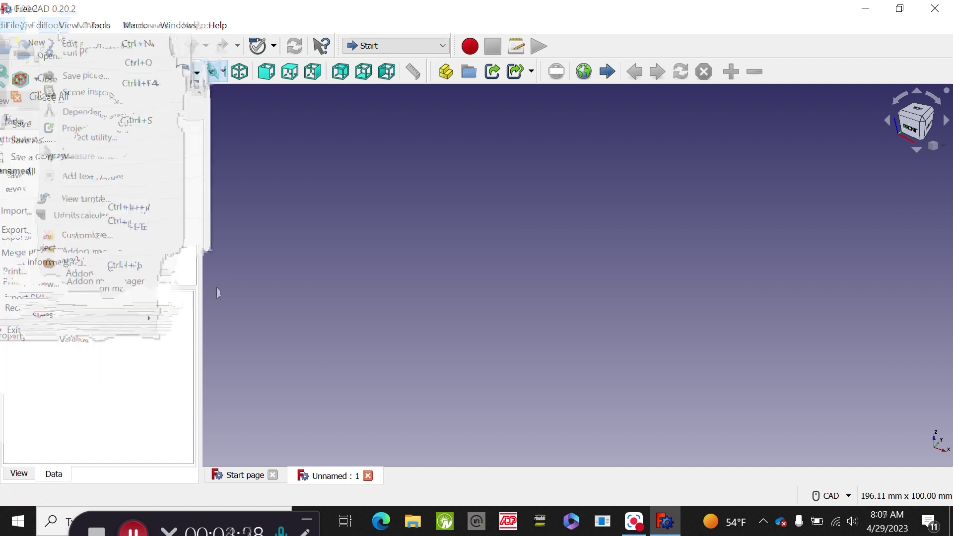
pyautogui.click(100, 25)
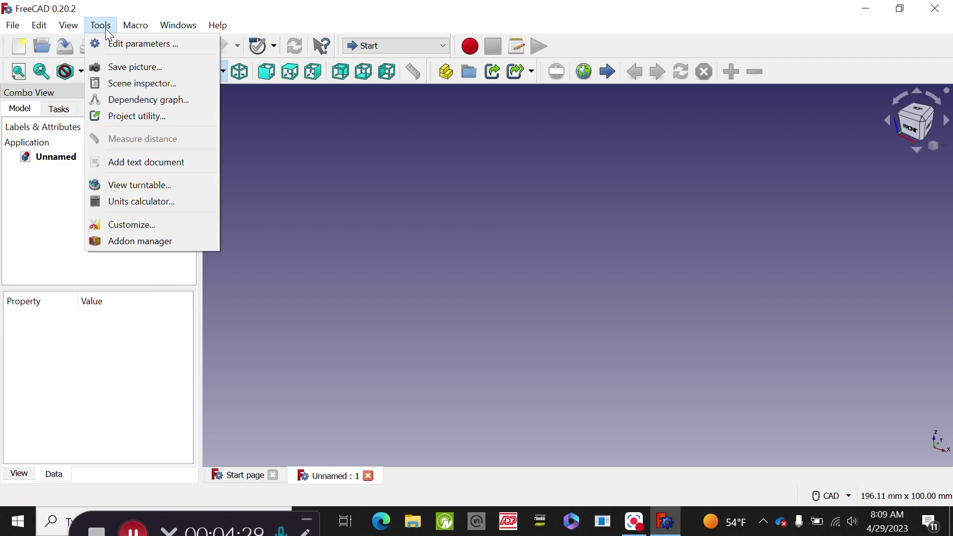
pyautogui.click(179, 206)
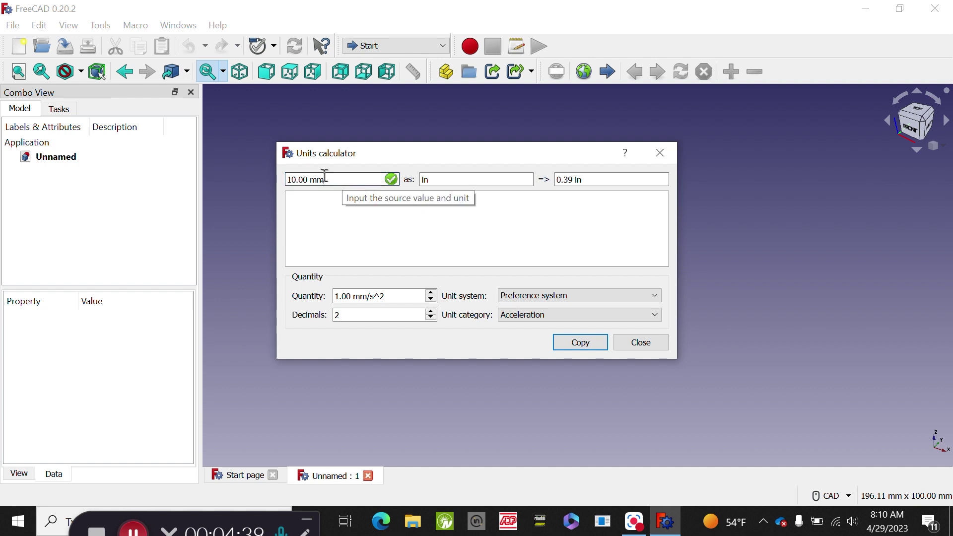
pyautogui.click(298, 179)
pyautogui.press('BackSpace')
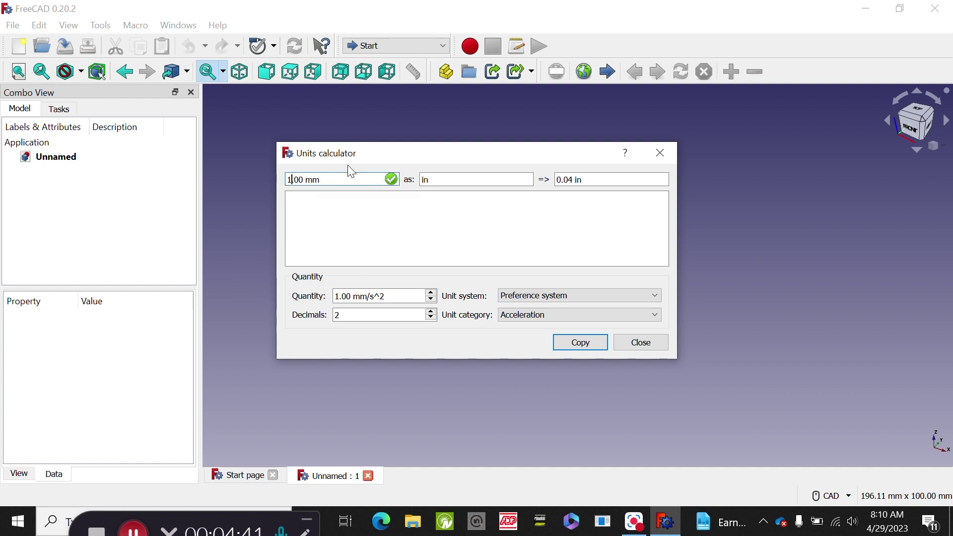
pyautogui.write('2')
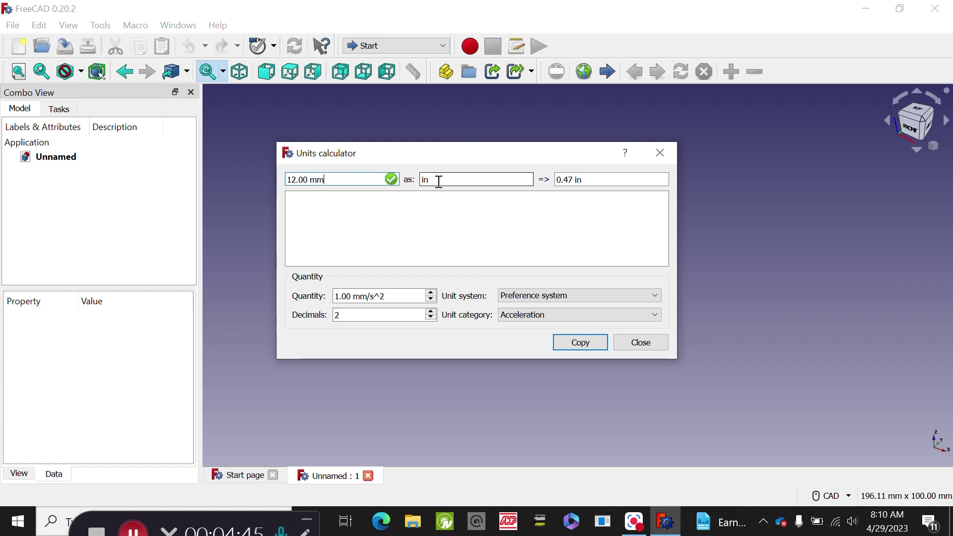
# Copy the result of the 12 mm to inches conversion and add the conversion to the calculator's log
pyautogui.click(595, 344)
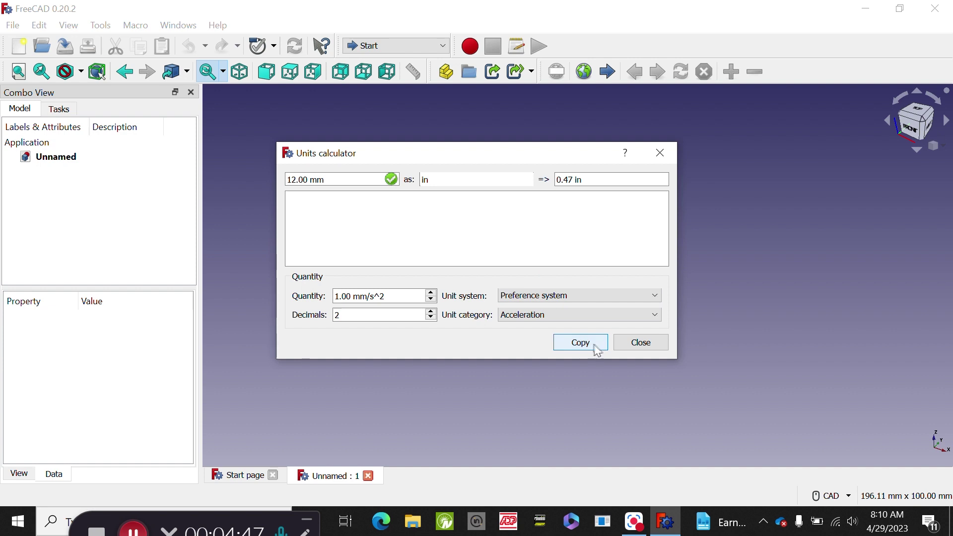
pyautogui.press('Return')
pyautogui.click(367, 181)
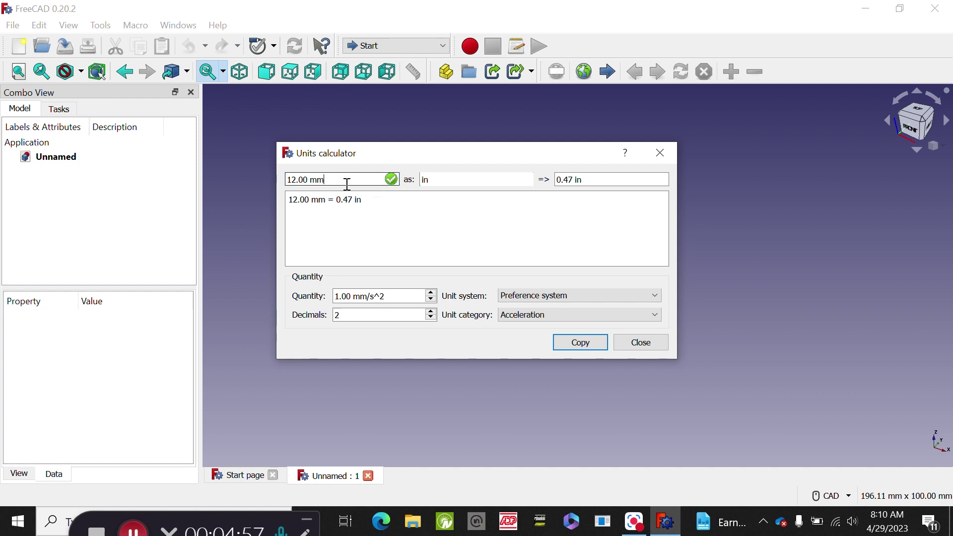
# Convert 1.0 m to inches, add the conversion to the log and close the Units calculator
pyautogui.press('BackSpace')
pyautogui.press('BackSpace')
pyautogui.press('BackSpace')
pyautogui.press('BackSpace')
pyautogui.press('BackSpace')
pyautogui.press('BackSpace')
pyautogui.press('BackSpace')
pyautogui.press('BackSpace')
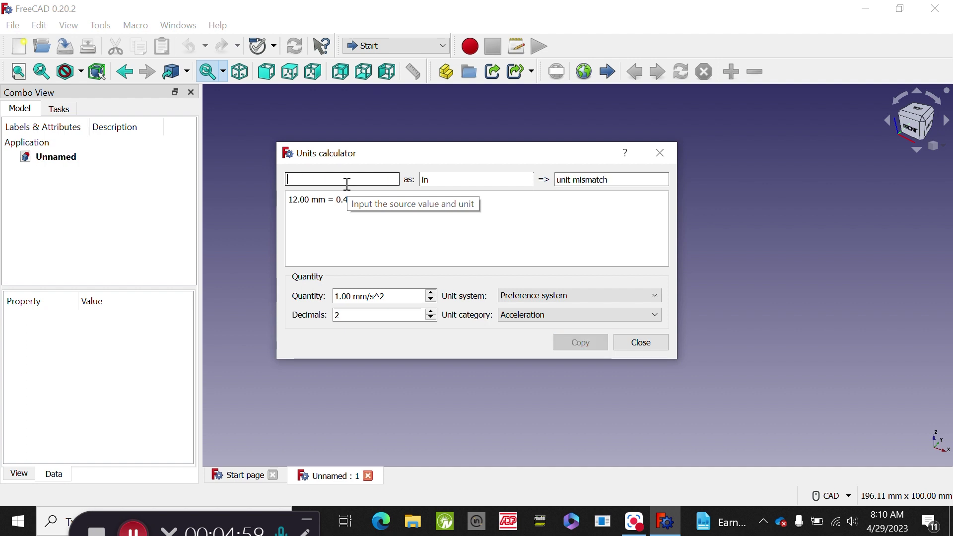
pyautogui.write('1.0  m')
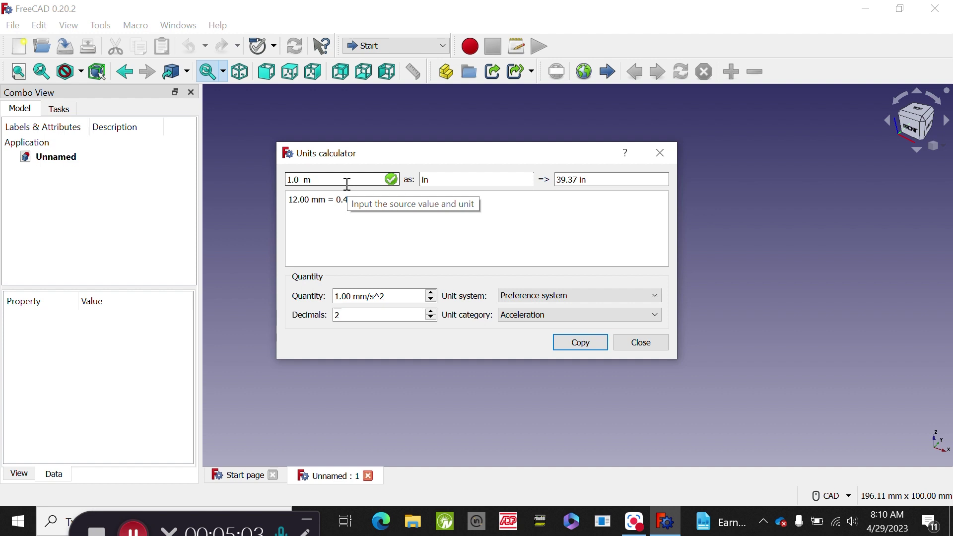
pyautogui.click(433, 180)
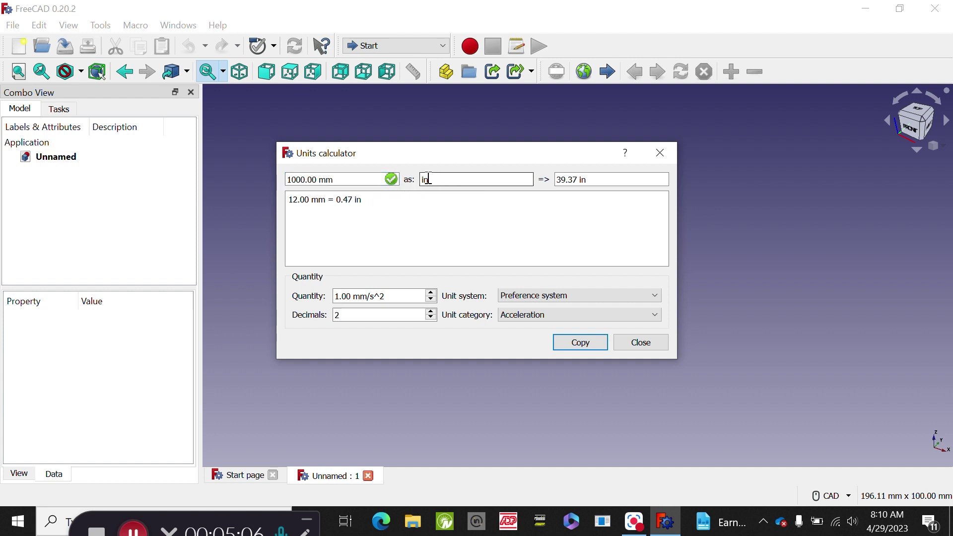
pyautogui.click(350, 180)
pyautogui.press('Return')
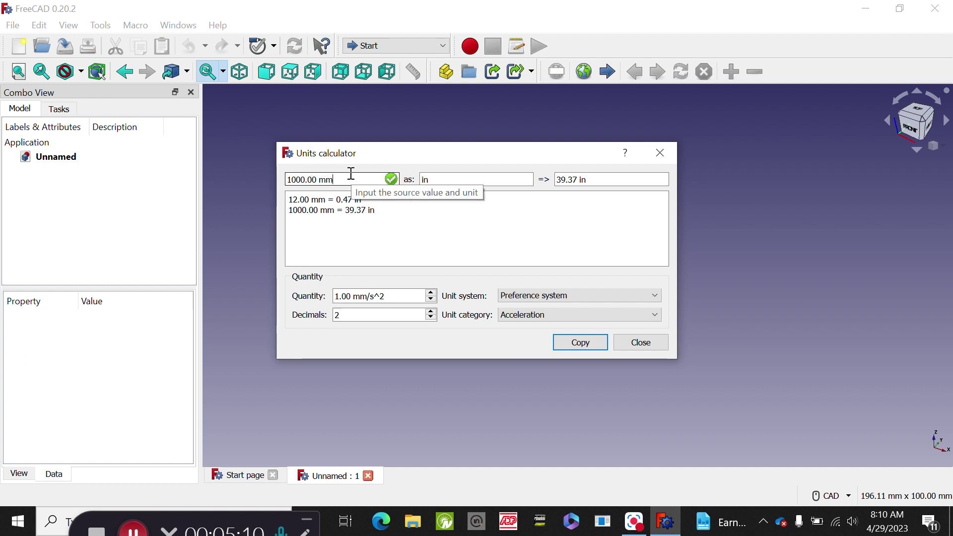
pyautogui.moveTo(385, 217); pyautogui.dragTo(286, 201)
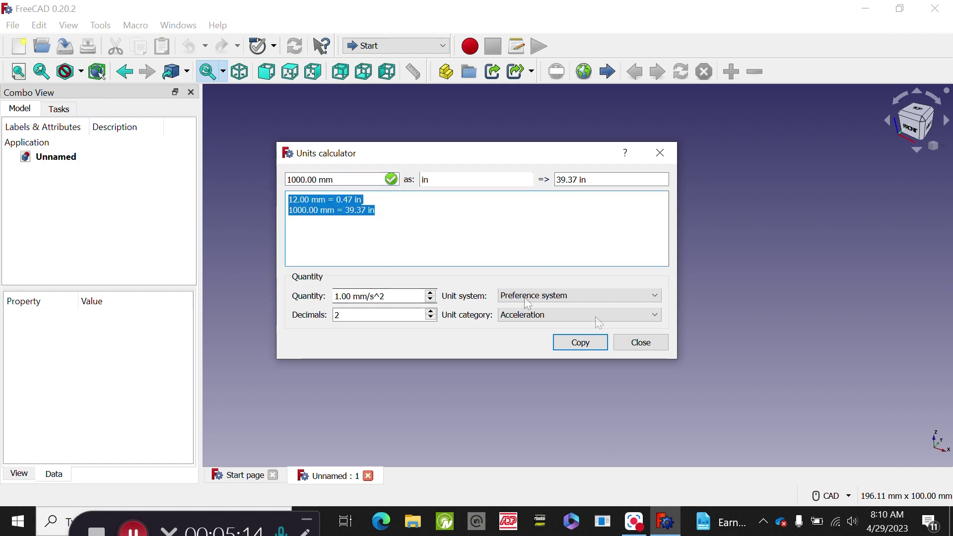
pyautogui.click(642, 343)
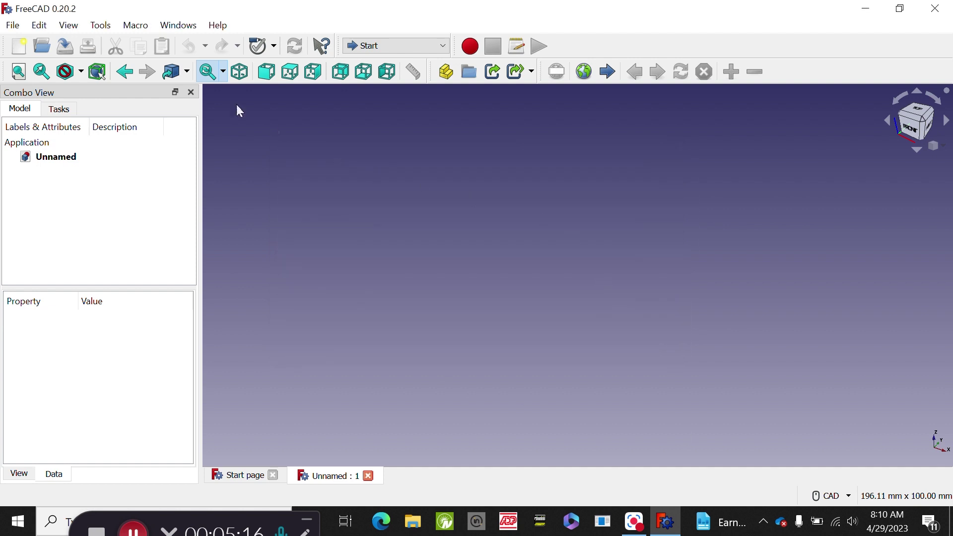
# Examine the command categories and the File commands in the Customize dialog, then close it
pyautogui.click(100, 24)
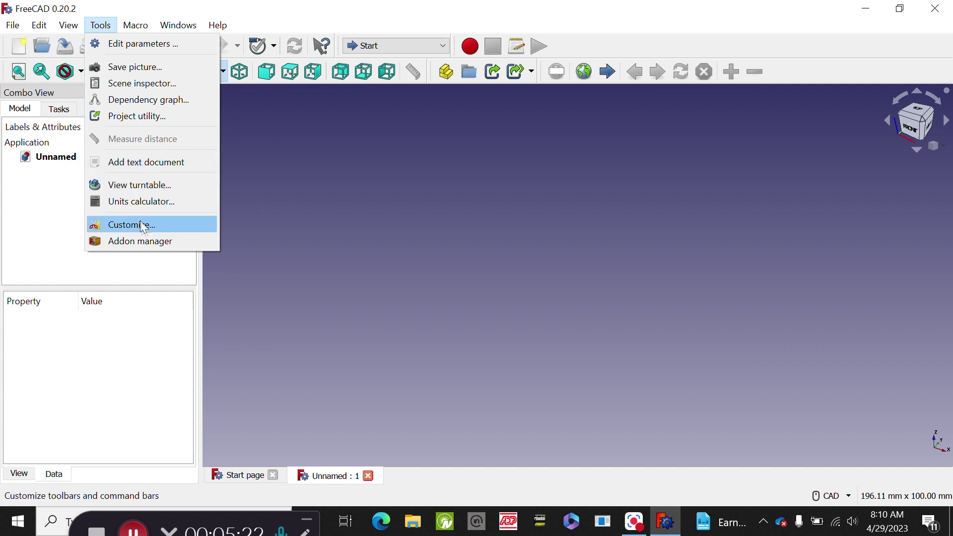
pyautogui.click(159, 227)
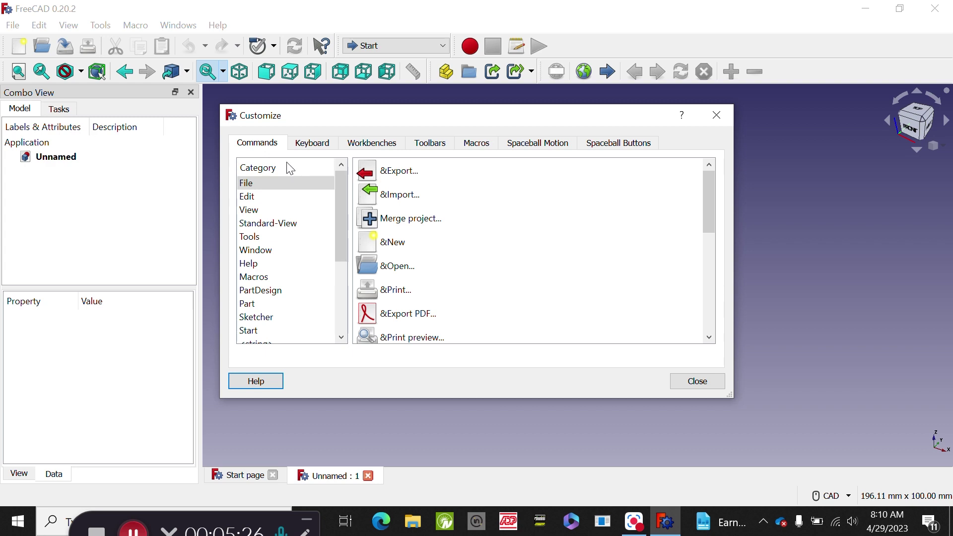
pyautogui.scroll(-3, 289, 174)
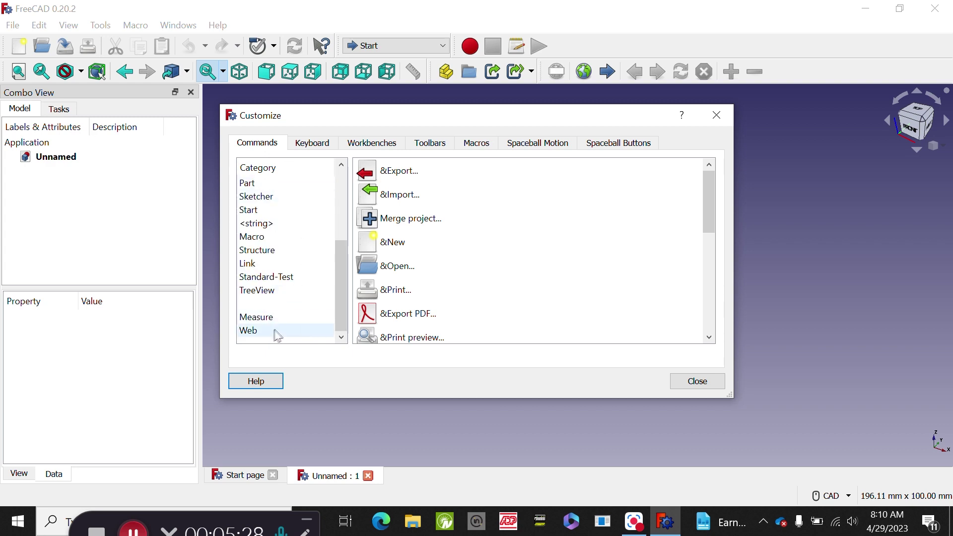
pyautogui.scroll(2, 281, 313)
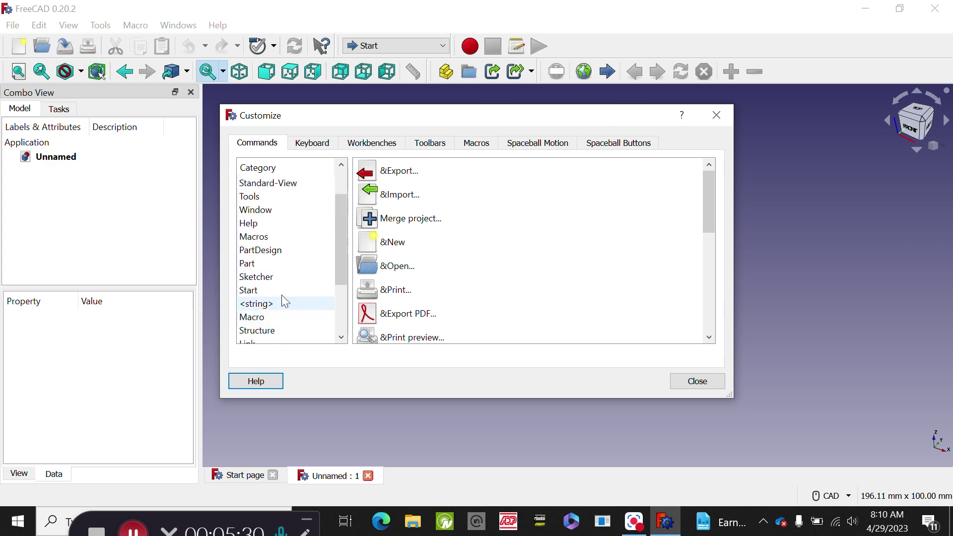
pyautogui.scroll(1, 290, 283)
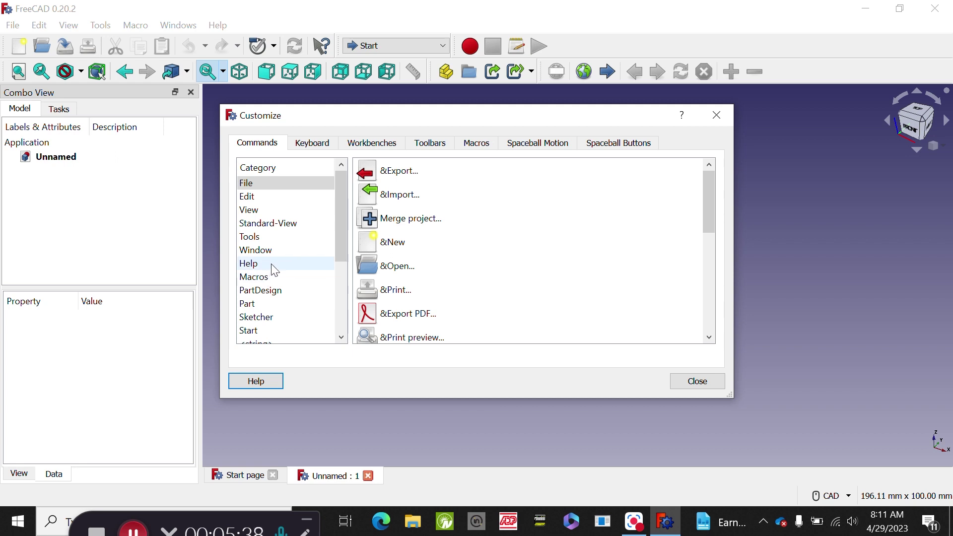
pyautogui.scroll(-3, 471, 276)
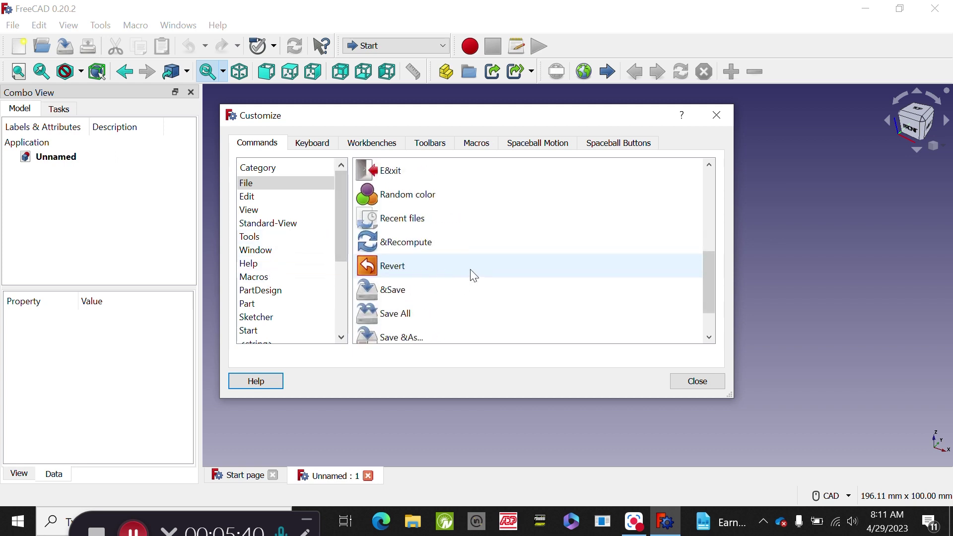
pyautogui.scroll(-1, 474, 276)
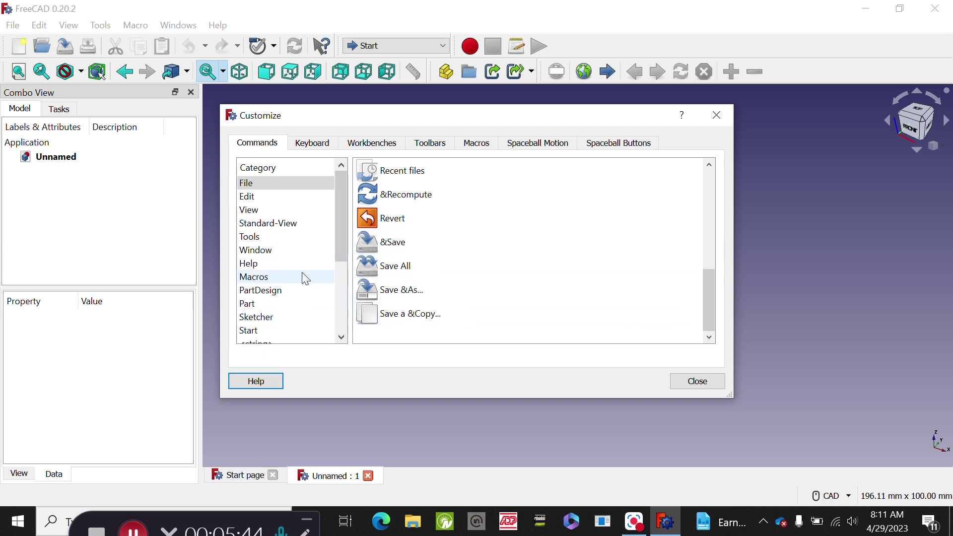
pyautogui.scroll(-3, 290, 213)
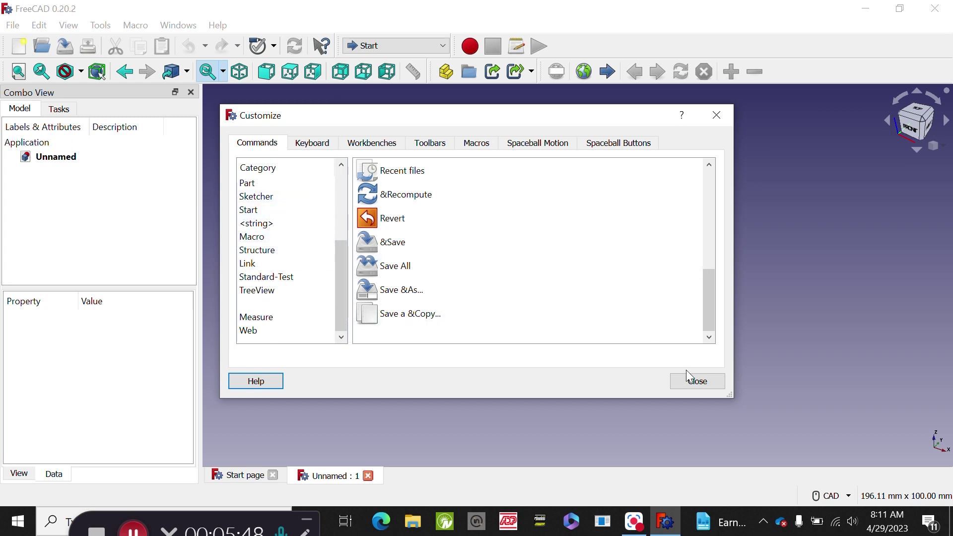
pyautogui.click(696, 382)
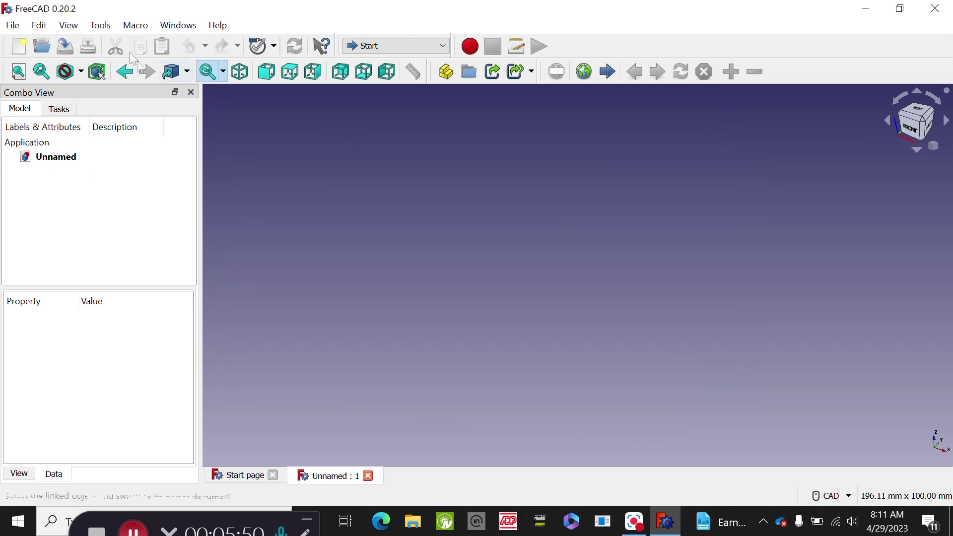
# Launch the Addon Manager, accepting the download settings with No proxy and both download options unchecked
pyautogui.click(100, 25)
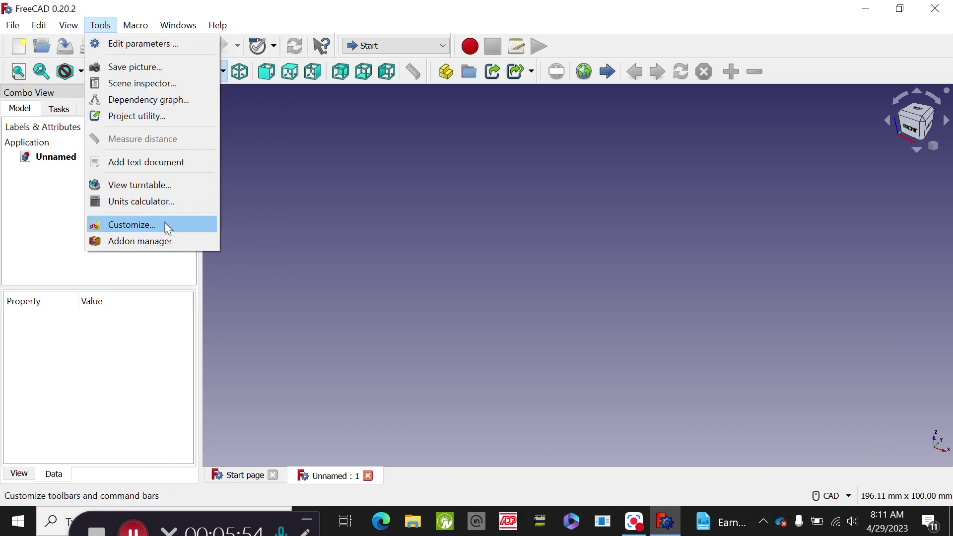
pyautogui.click(168, 240)
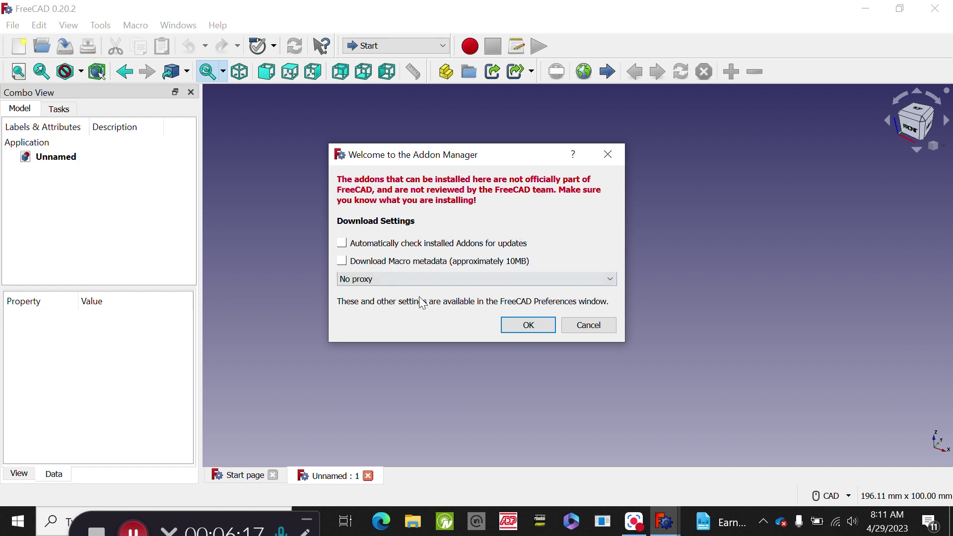
pyautogui.click(536, 322)
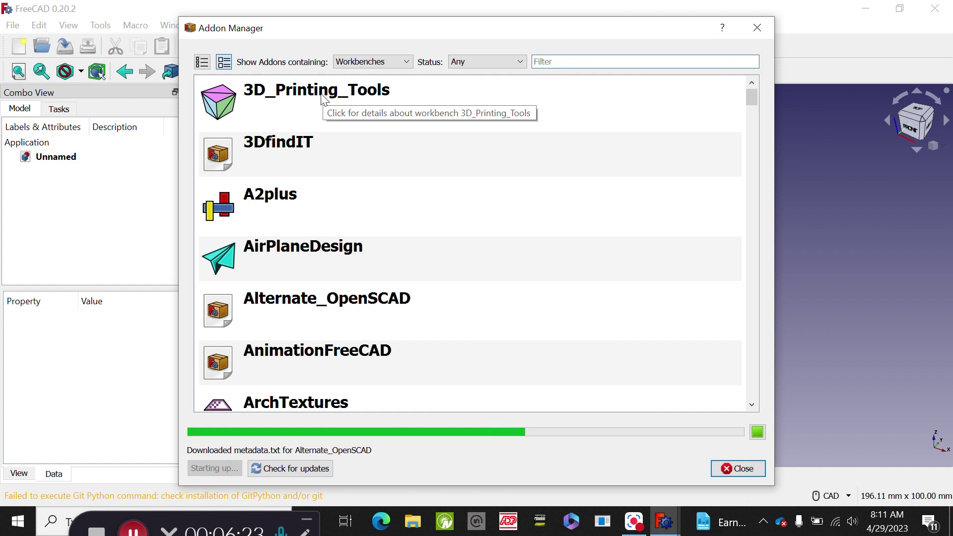
# Browse the full list of workbench addons in the Addon Manager and close it
pyautogui.scroll(-3, 316, 109)
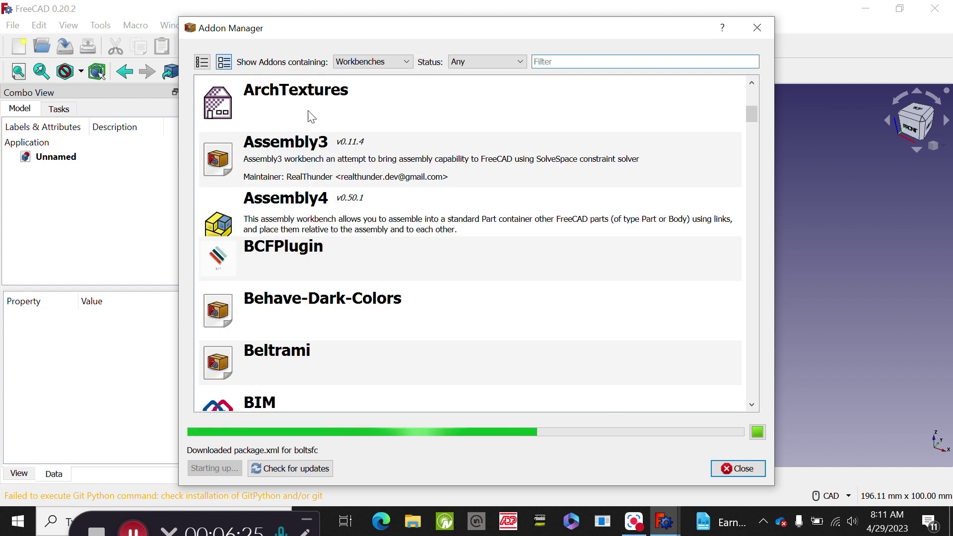
pyautogui.scroll(-3, 317, 149)
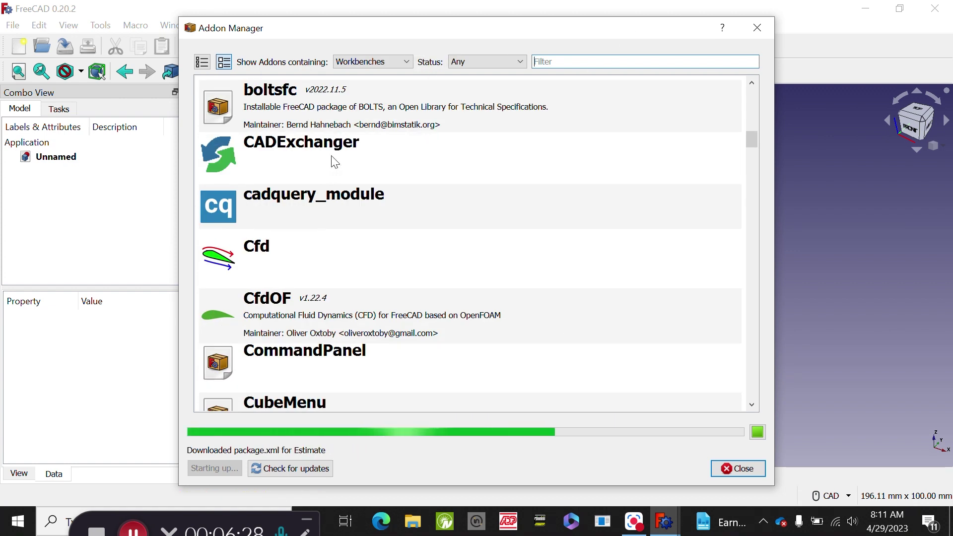
pyautogui.scroll(-3, 330, 174)
pyautogui.scroll(1, 334, 161)
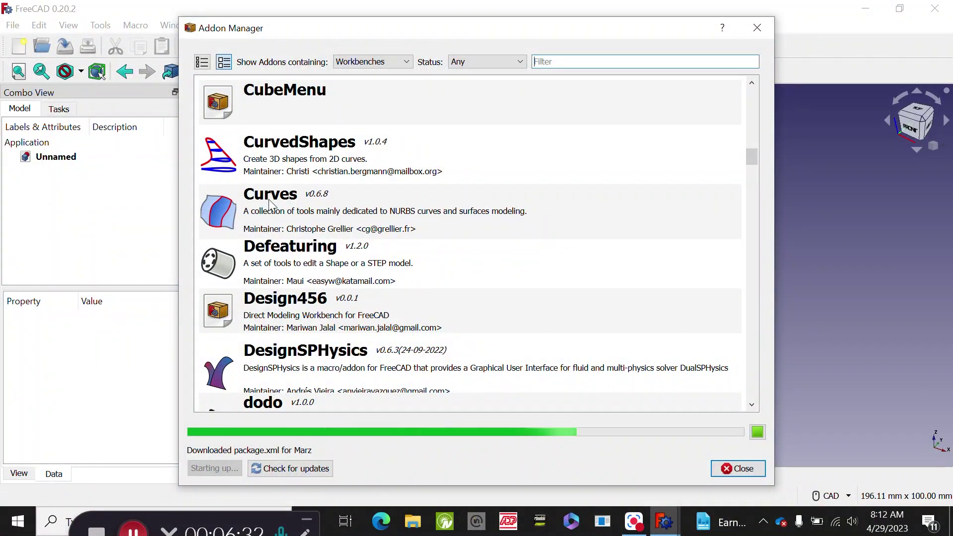
pyautogui.scroll(-4, 269, 206)
pyautogui.scroll(-3, 315, 253)
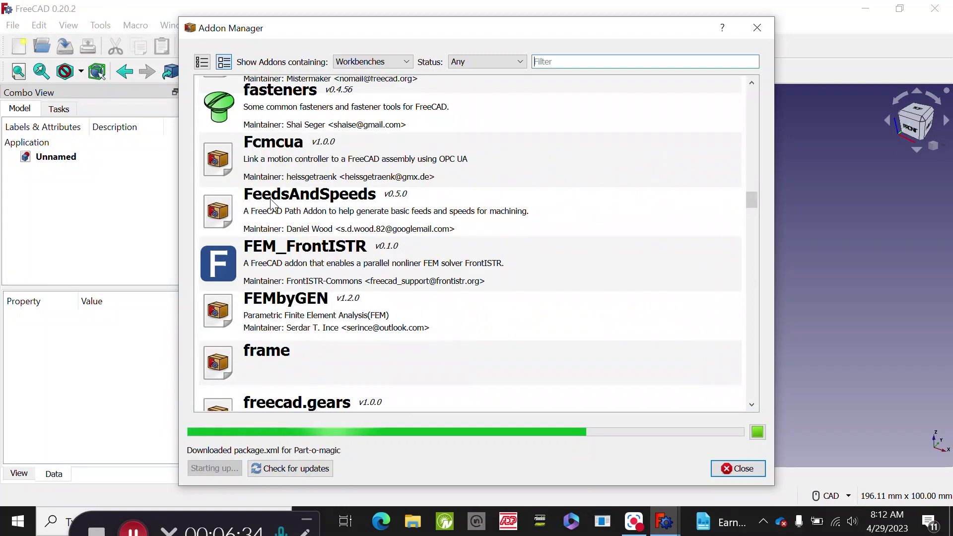
pyautogui.scroll(-2, 314, 253)
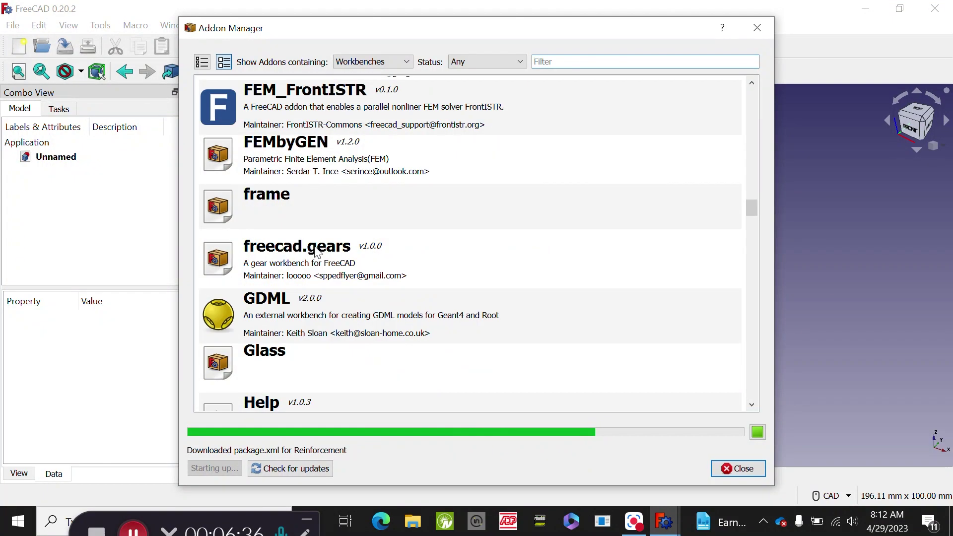
pyautogui.scroll(-2, 318, 249)
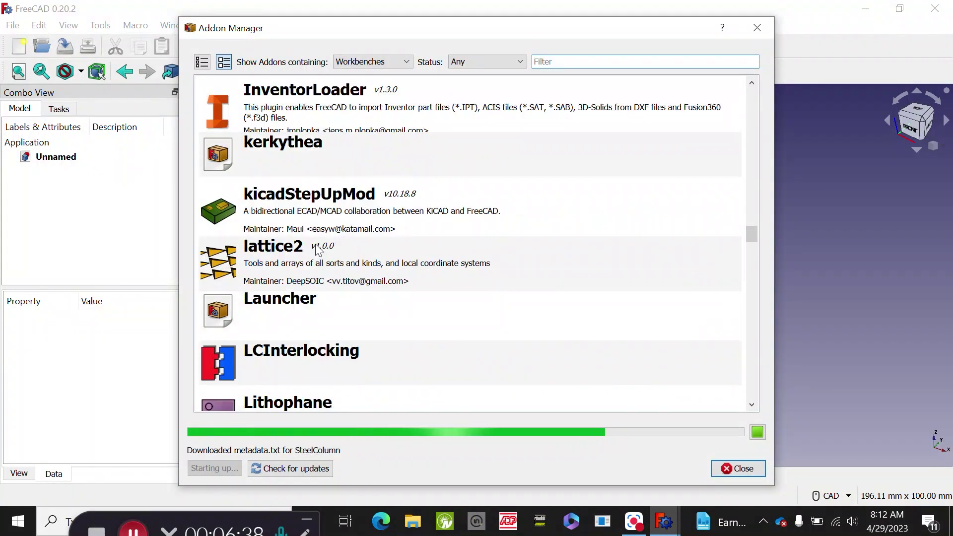
pyautogui.scroll(-1, 318, 250)
pyautogui.scroll(-5, 318, 250)
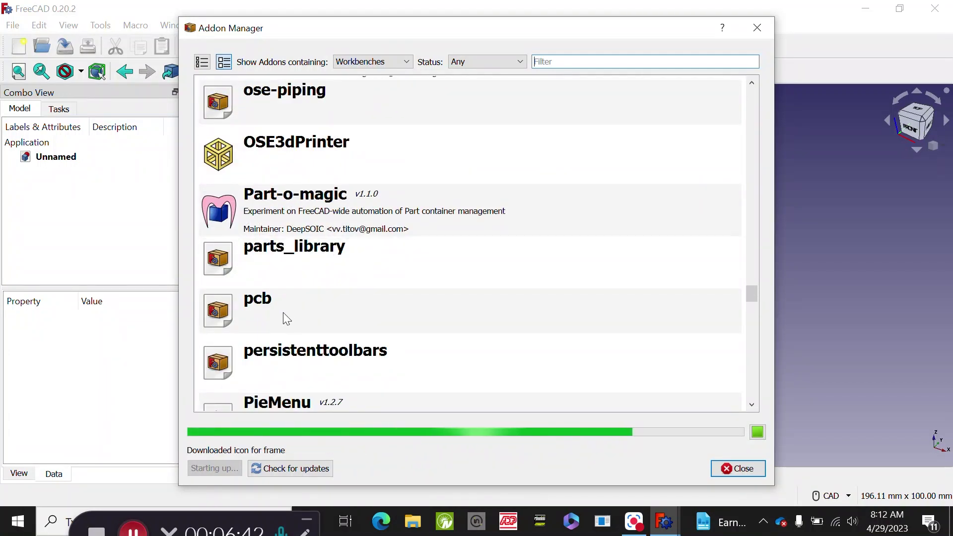
pyautogui.scroll(-6, 283, 313)
pyautogui.scroll(-5, 298, 295)
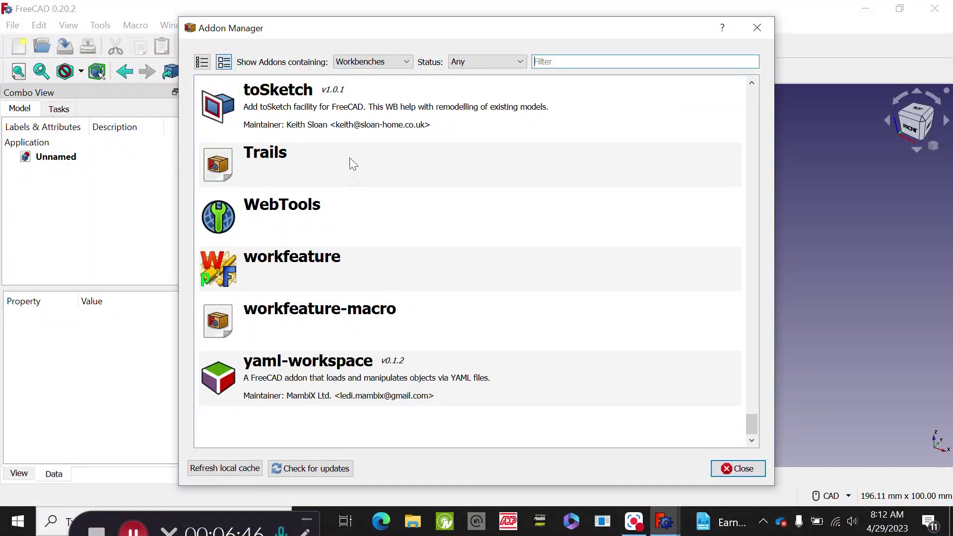
pyautogui.scroll(3, 350, 205)
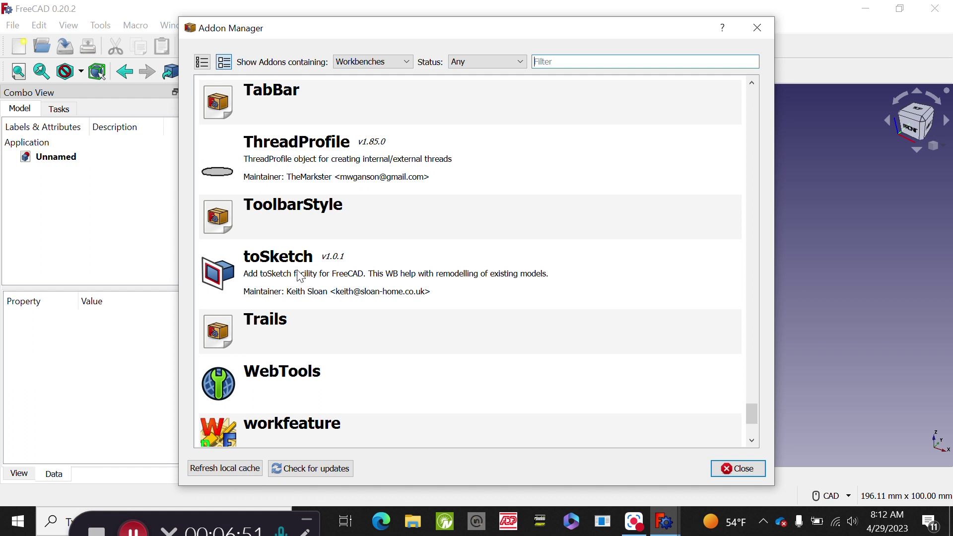
pyautogui.scroll(10, 301, 277)
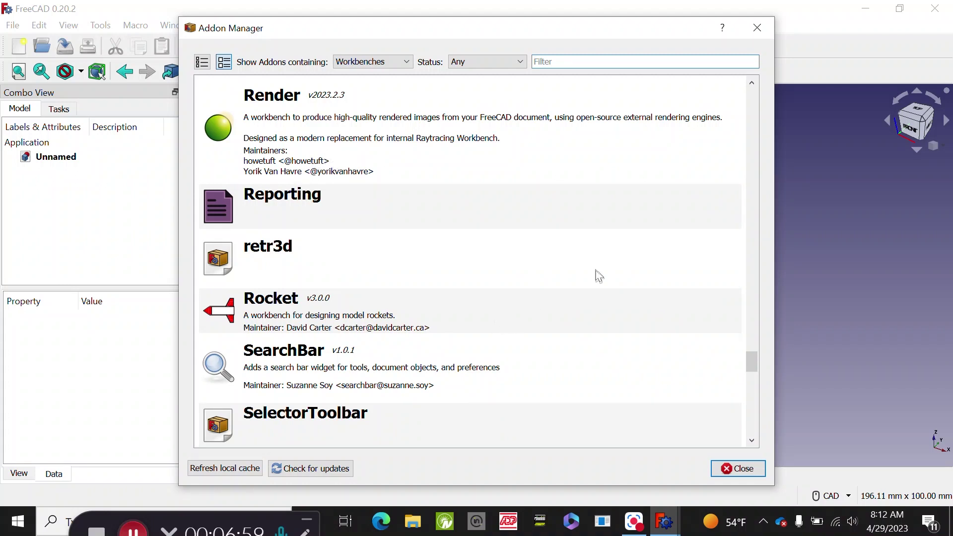
pyautogui.click(758, 28)
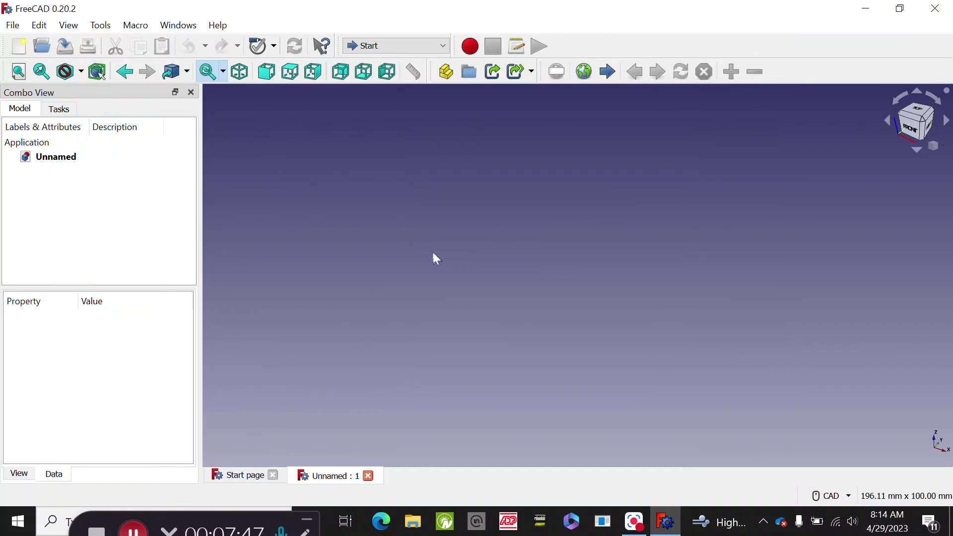
# Open the General preferences and view the list of available interface languages
pyautogui.click(40, 24)
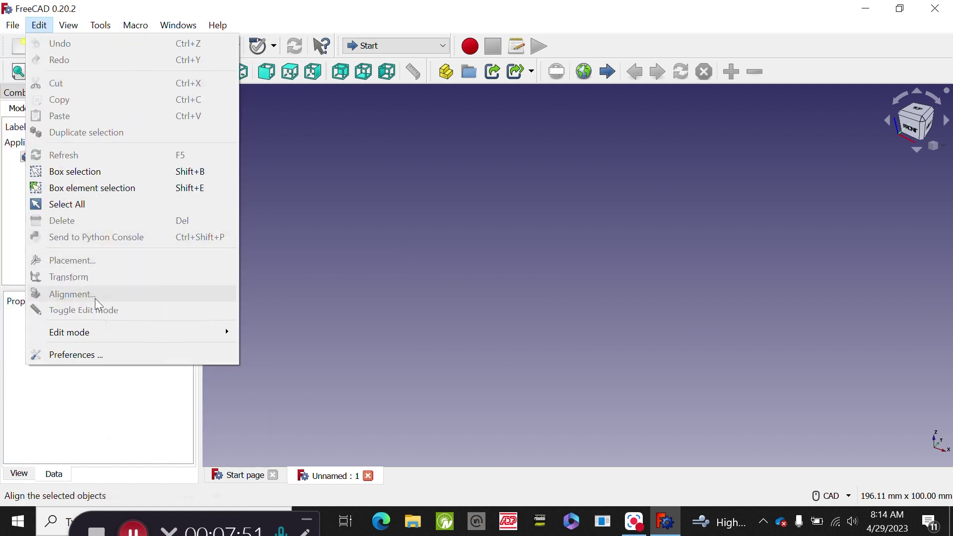
pyautogui.click(110, 356)
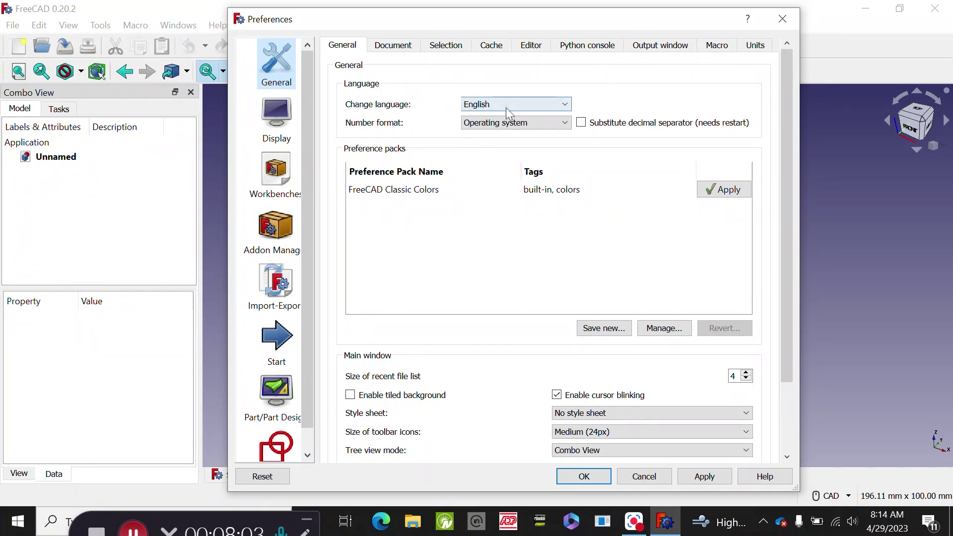
pyautogui.click(476, 105)
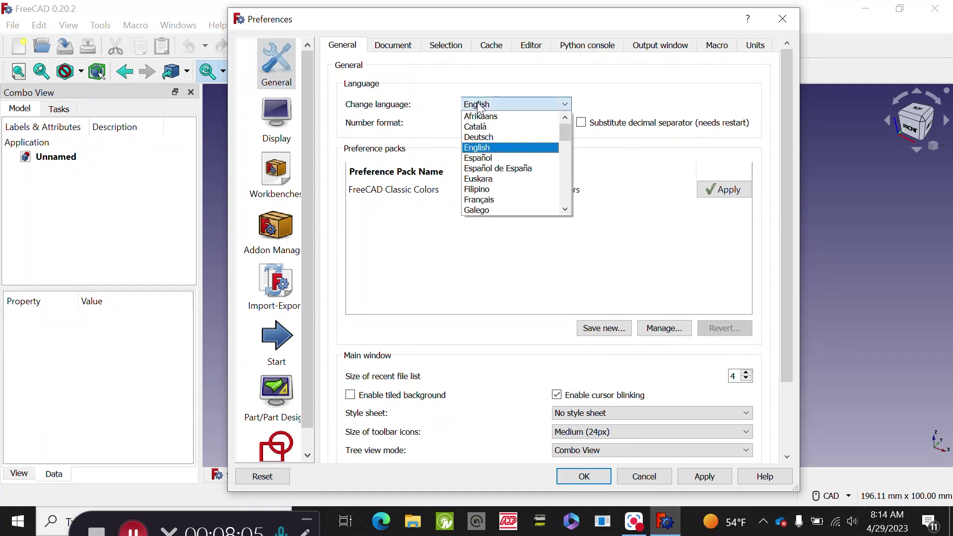
pyautogui.click(479, 107)
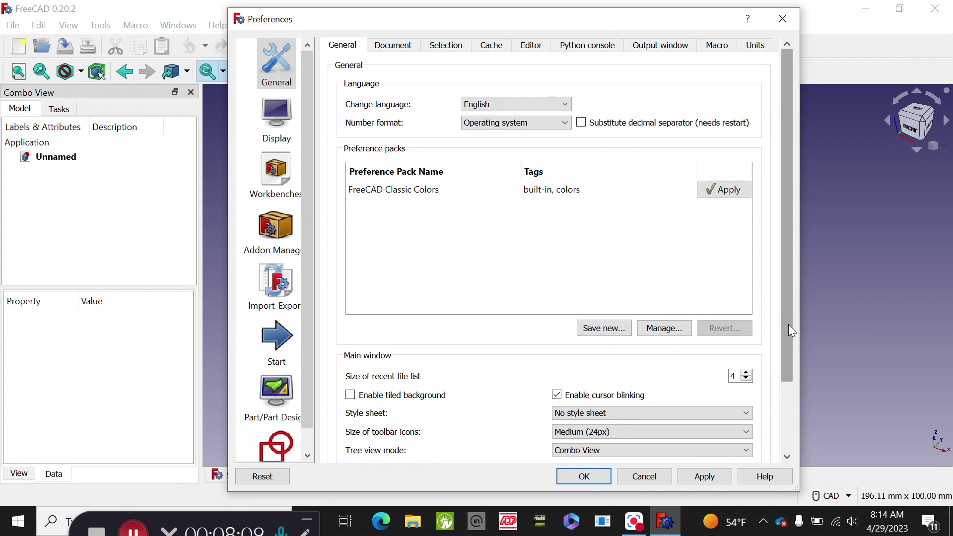
# Look through the General preferences, from the language settings and preference packs down to the main window and start-up options
pyautogui.moveTo(789, 324); pyautogui.dragTo(790, 365)
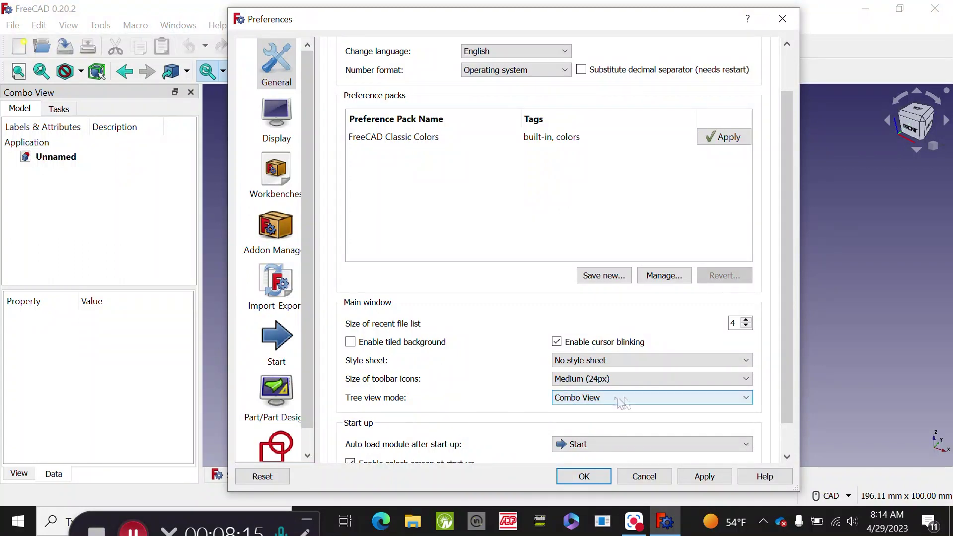
pyautogui.scroll(-1, 484, 368)
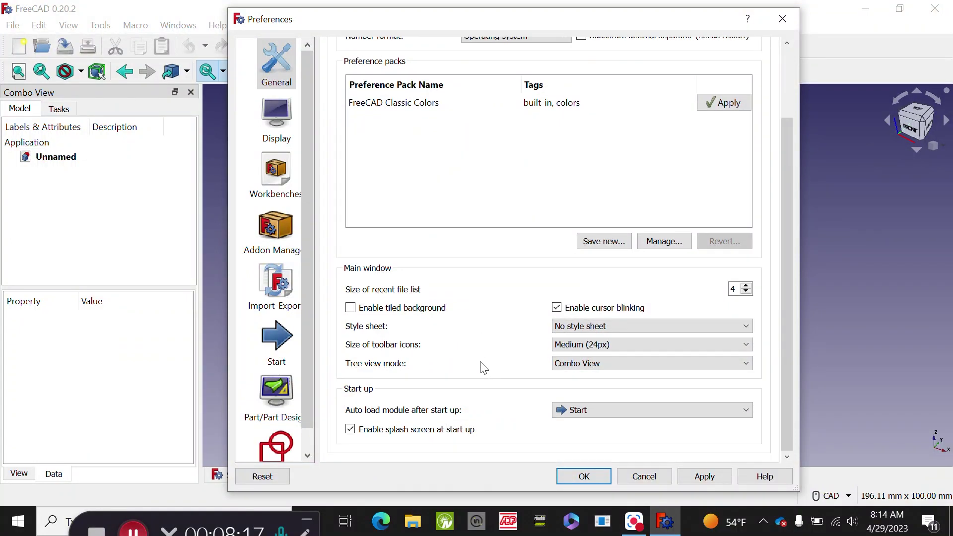
pyautogui.scroll(3, 484, 368)
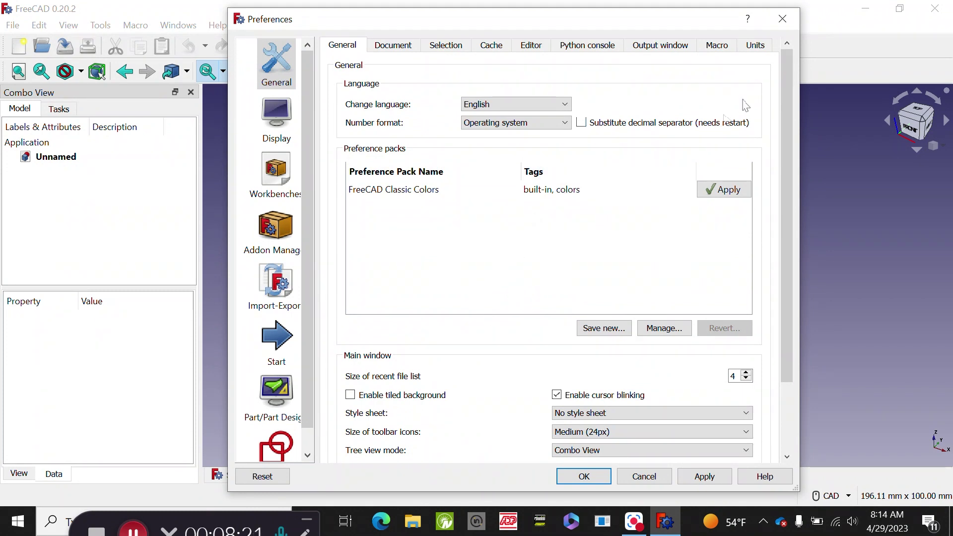
# Select Standard (mm/kg/s/degree) as the unit system in the Units preferences, apply it and close the preferences
pyautogui.click(755, 44)
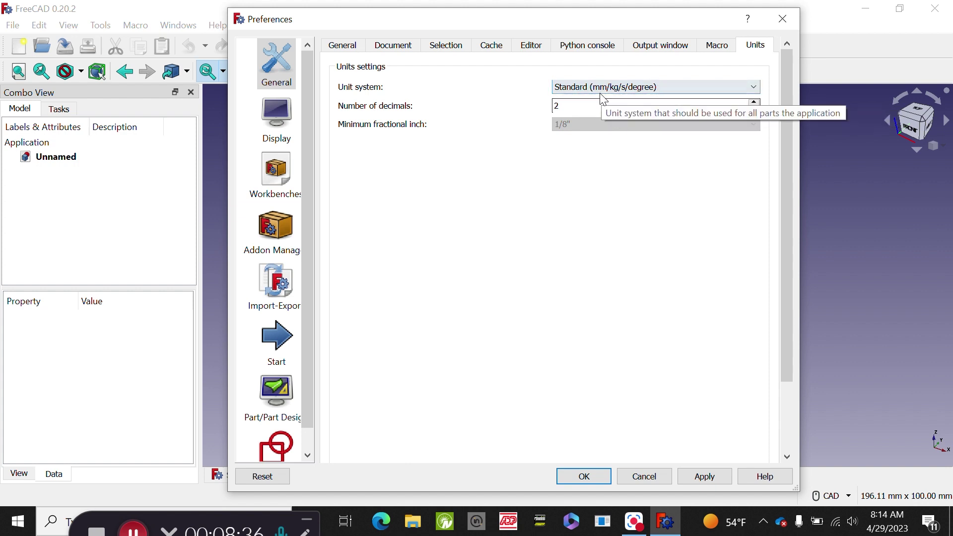
pyautogui.click(691, 88)
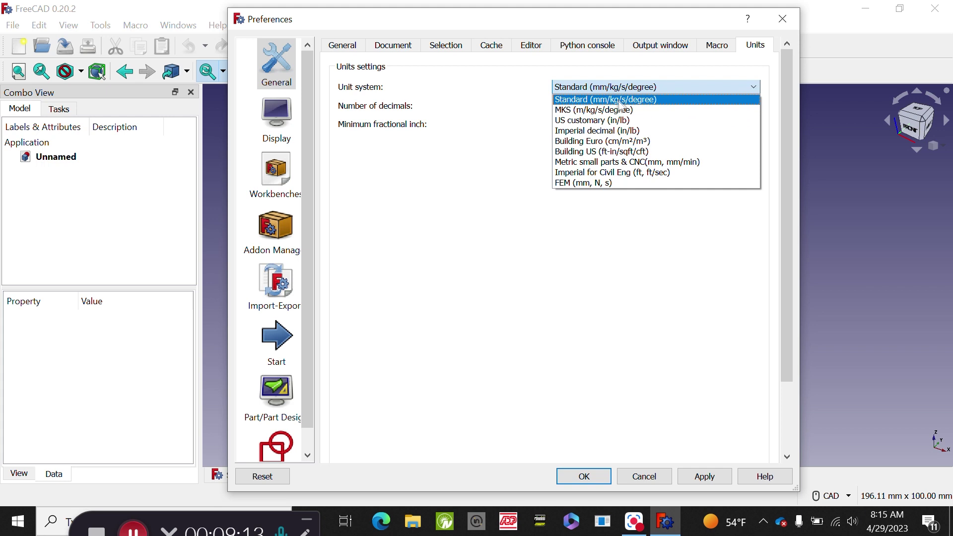
pyautogui.click(620, 100)
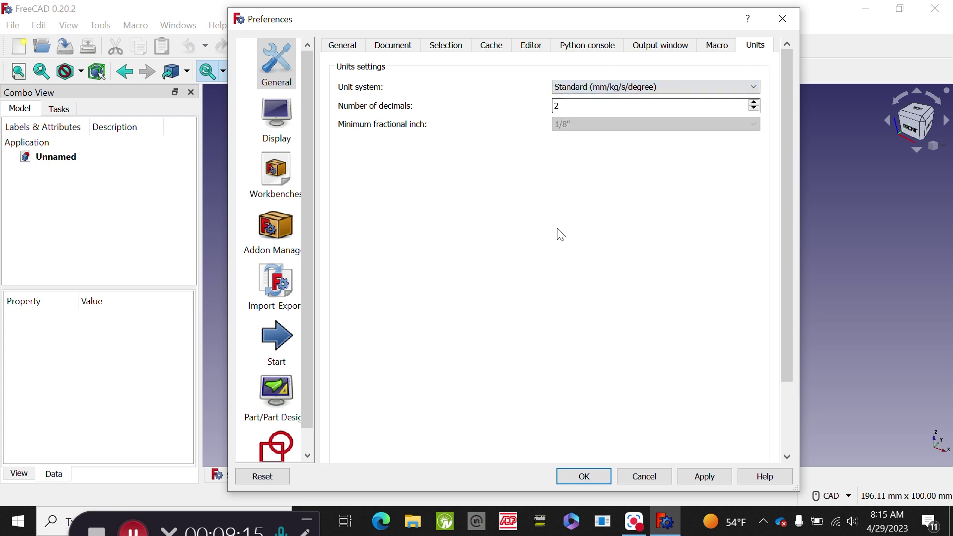
pyautogui.click(710, 480)
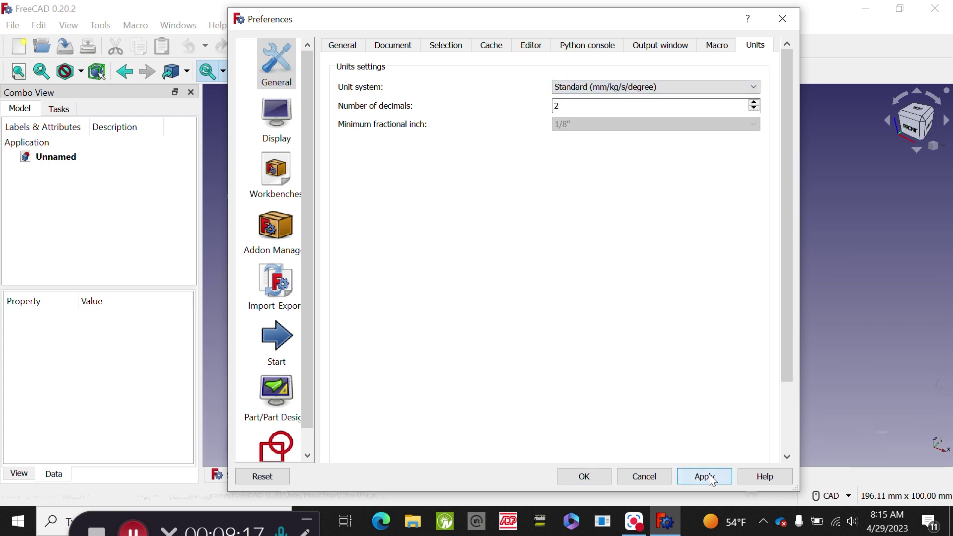
pyautogui.click(590, 473)
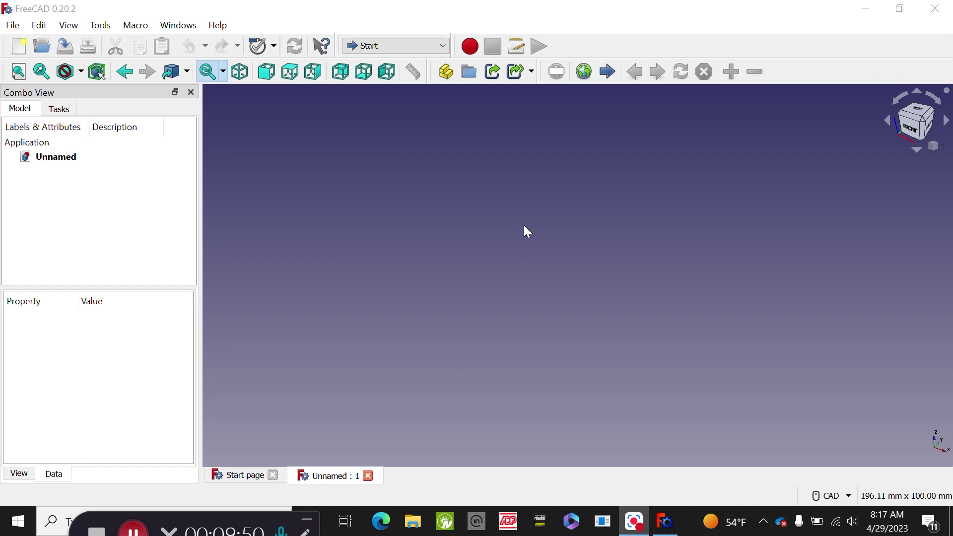
# Switch to the Sketcher workbench and create a new sketch on the XY-Plane with the default offset
pyautogui.click(443, 44)
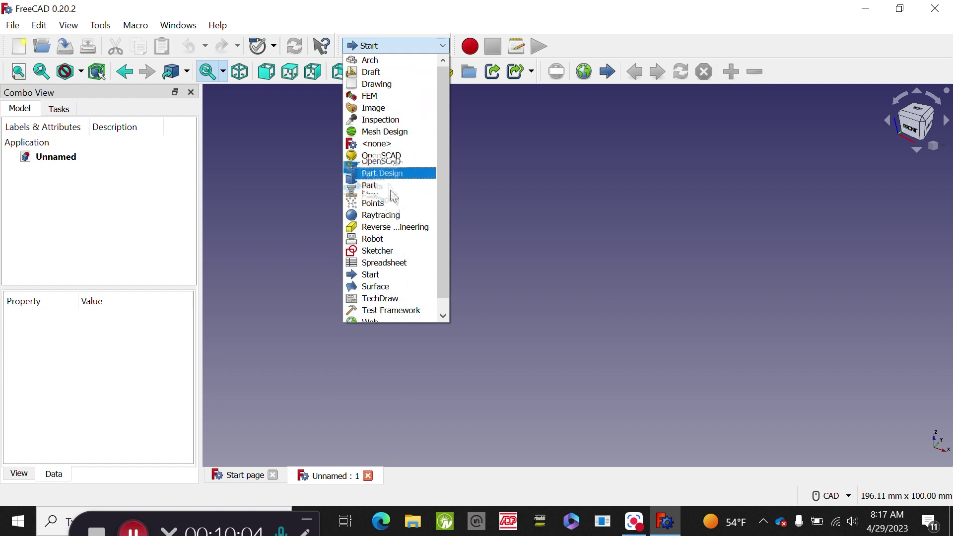
pyautogui.click(409, 254)
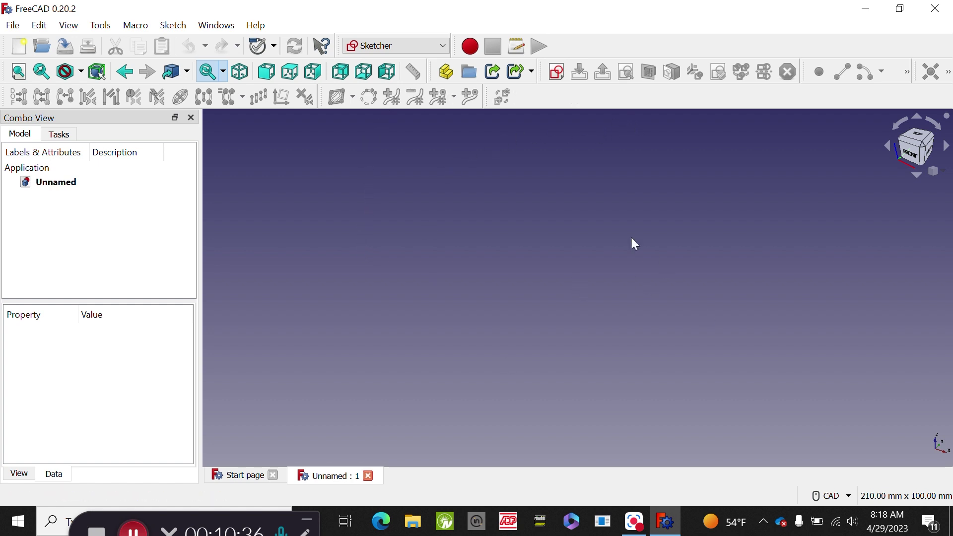
pyautogui.click(557, 73)
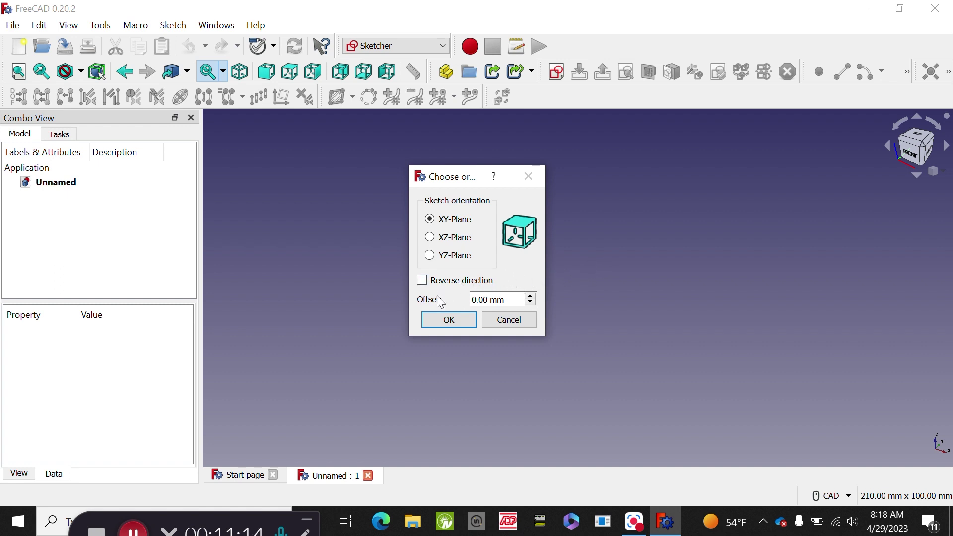
pyautogui.click(460, 321)
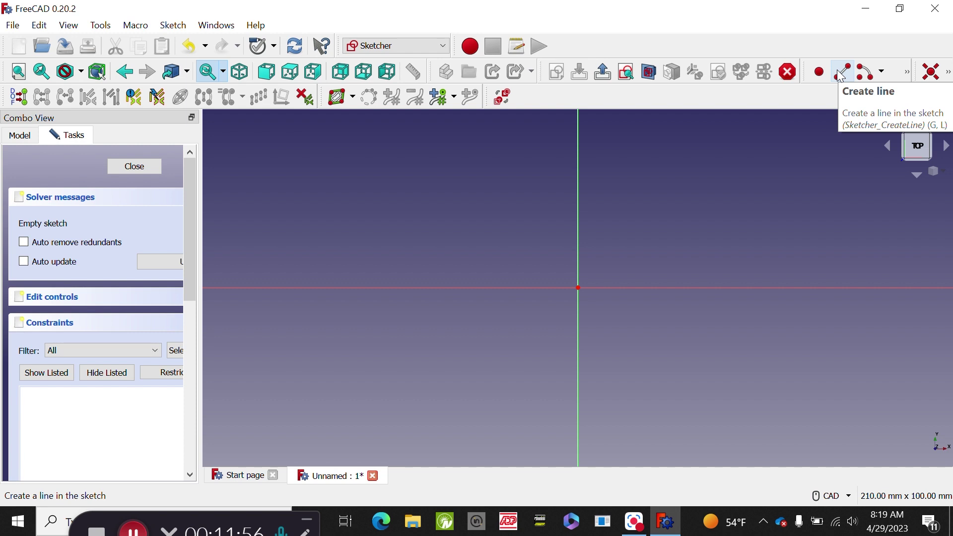
# Examine the arc tool variants and the full set of Sketcher geometry tools
pyautogui.click(884, 75)
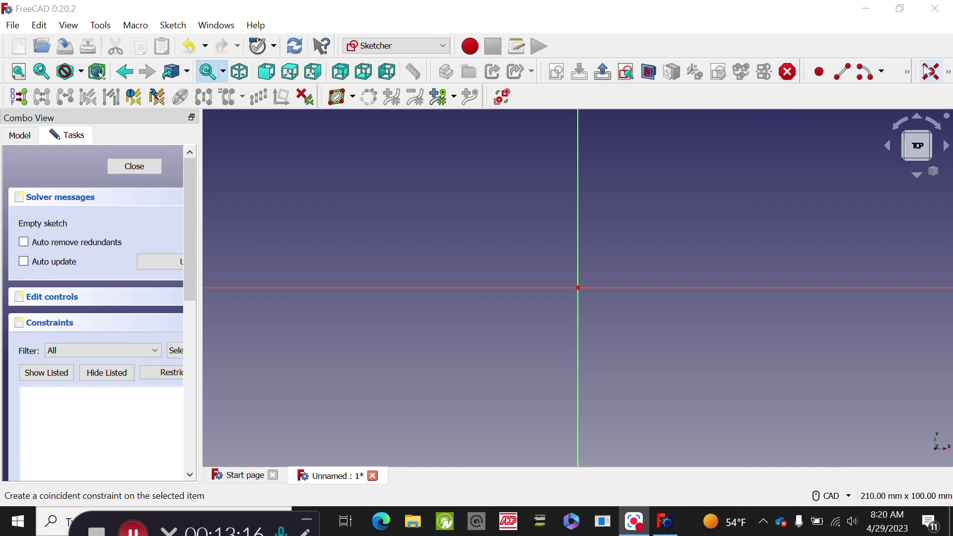
pyautogui.click(908, 73)
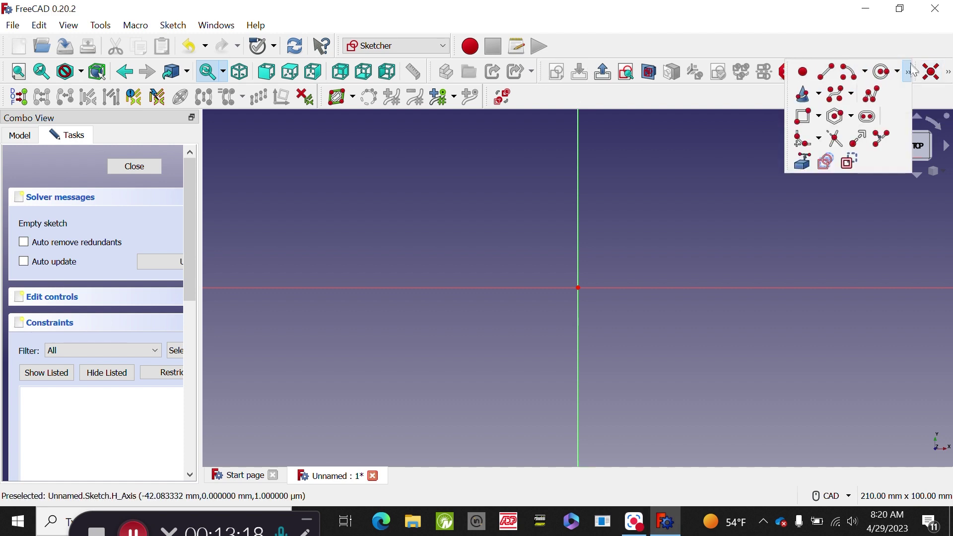
pyautogui.click(908, 74)
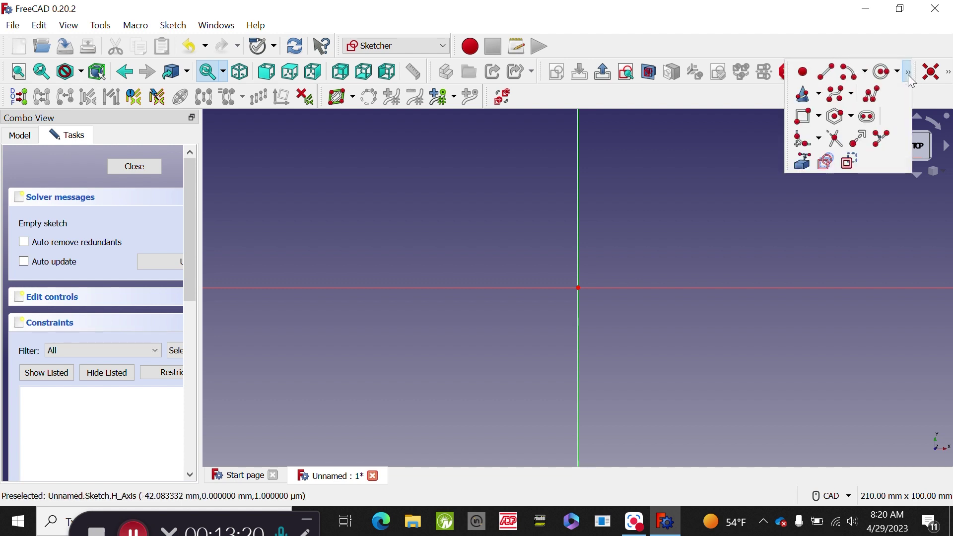